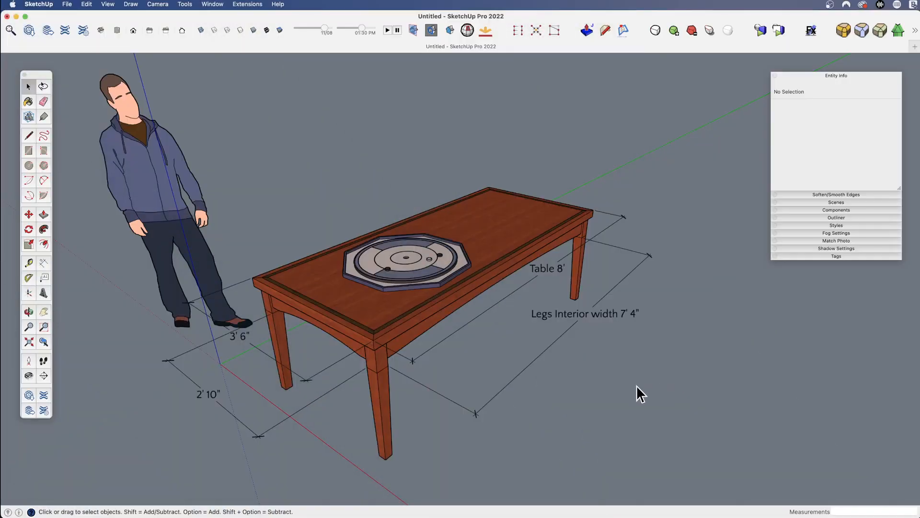
Step: Add a linear dimension between the two corners of the tabletop's far short edge, offset outward from the table
{"action": "middle_click_drag", "start_coordinate": [636, 385], "coordinate": [500, 388]}
{"action": "scroll", "coordinate": [533, 254], "scroll_direction": "up", "scroll_amount": 5}
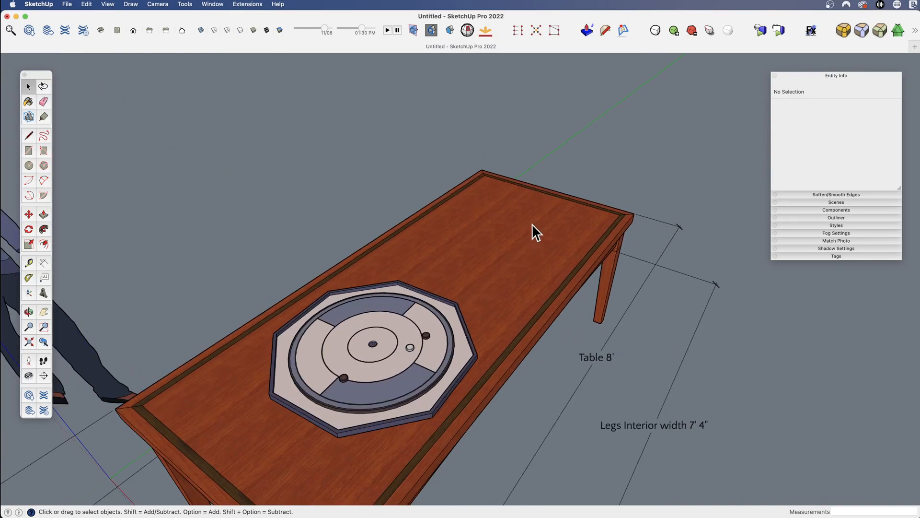
{"action": "key", "text": "d"}
{"action": "left_click", "coordinate": [481, 170]}
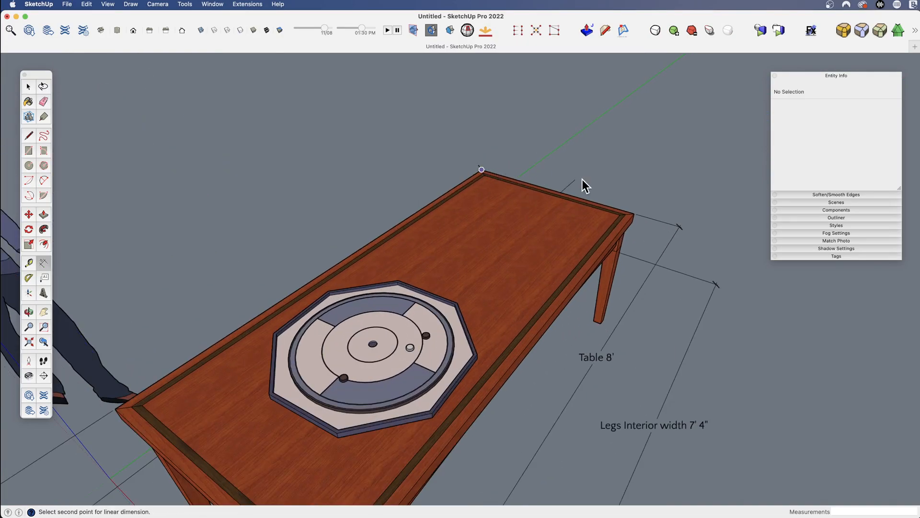
{"action": "left_click", "coordinate": [634, 213]}
{"action": "left_click", "coordinate": [665, 178]}
{"action": "scroll", "coordinate": [549, 182], "scroll_direction": "down", "scroll_amount": 5}
{"action": "middle_click_drag", "start_coordinate": [491, 160], "coordinate": [527, 288]}
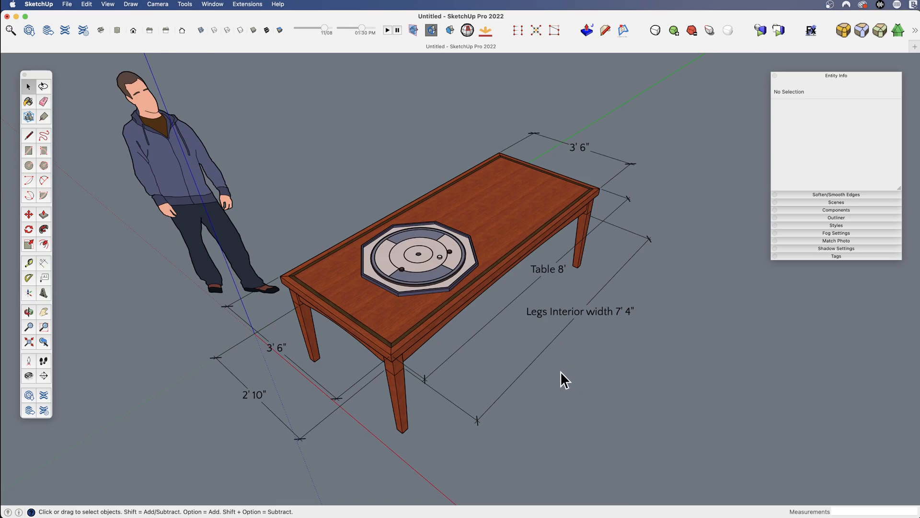
Step: Select the Legs Interior width dimension and examine its advanced attributes, collapsing and expanding them
{"action": "left_click", "coordinate": [548, 303]}
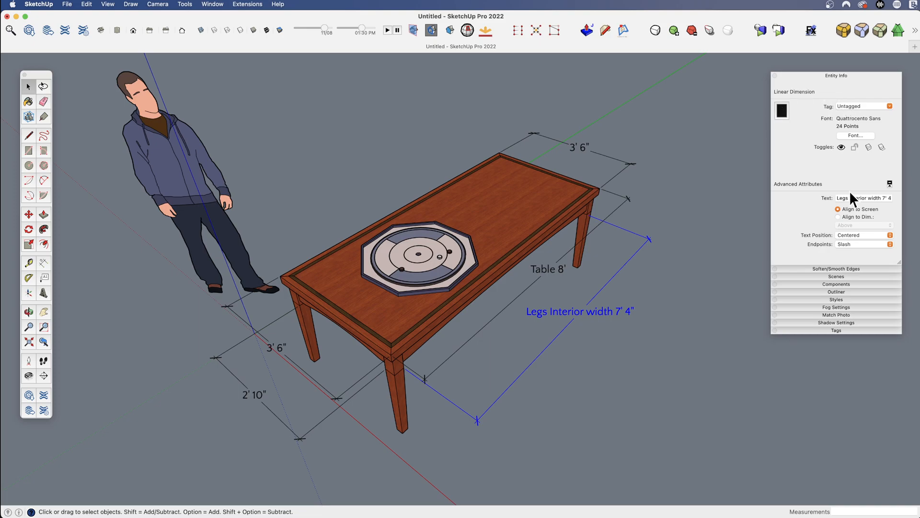
{"action": "left_click", "coordinate": [889, 184]}
{"action": "left_click", "coordinate": [890, 184]}
{"action": "left_click", "coordinate": [890, 184]}
{"action": "left_click", "coordinate": [889, 184]}
Step: Try a 48-point font on the Legs Interior width dimension, restore it to 24 points, and deselect the dimension
{"action": "left_click", "coordinate": [856, 135]}
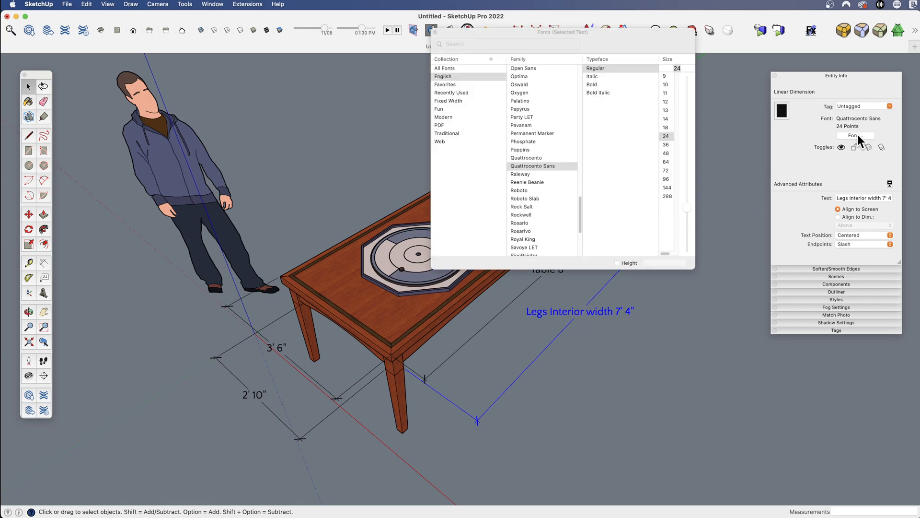
{"action": "left_click", "coordinate": [666, 153]}
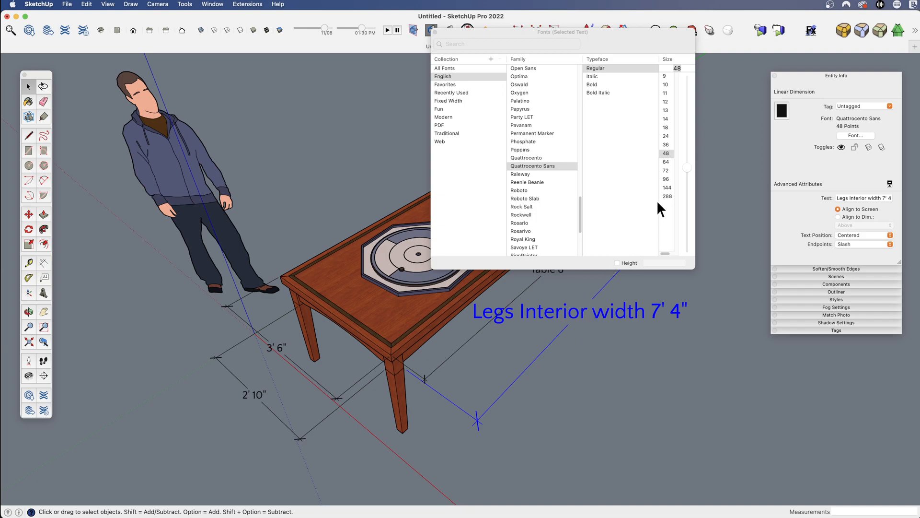
{"action": "left_click", "coordinate": [665, 136]}
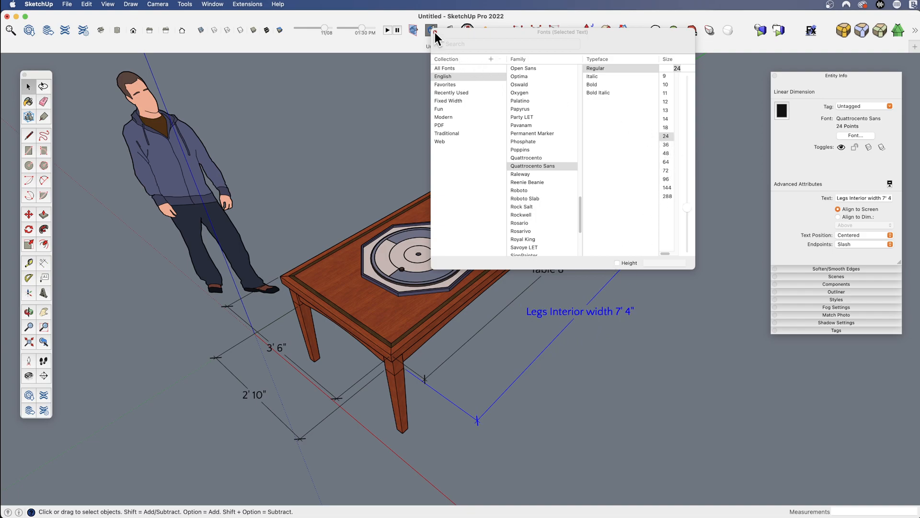
{"action": "left_click", "coordinate": [435, 32]}
{"action": "left_click", "coordinate": [321, 95]}
Step: Set the model's dimension font size to 36 points in Model Info and apply it to all dimensions
{"action": "left_click", "coordinate": [217, 7]}
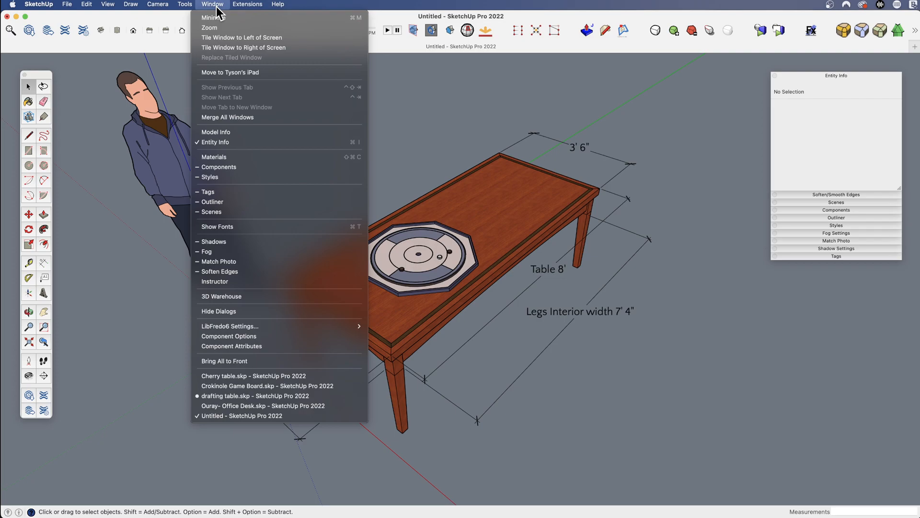
{"action": "left_click", "coordinate": [237, 133]}
{"action": "left_click_drag", "start_coordinate": [386, 18], "coordinate": [334, 66]}
{"action": "left_click", "coordinate": [216, 108]}
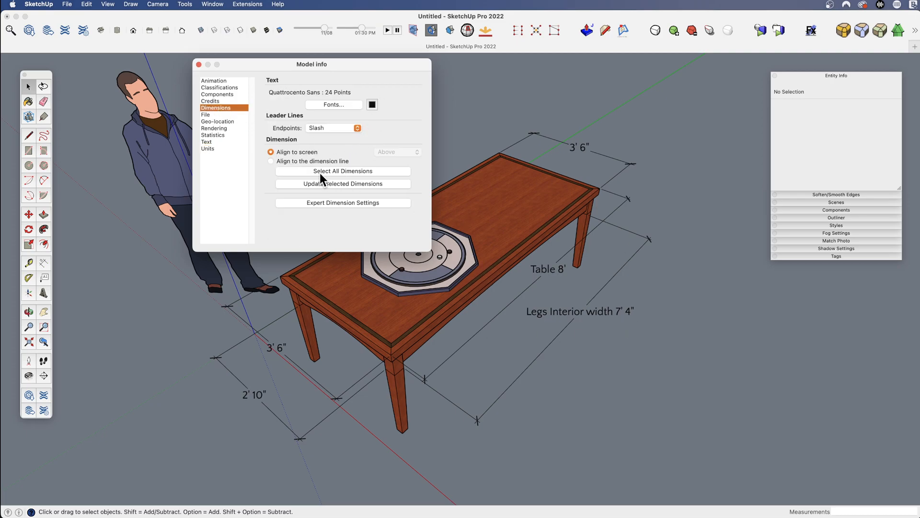
{"action": "left_click", "coordinate": [334, 105]}
{"action": "left_click", "coordinate": [665, 145]}
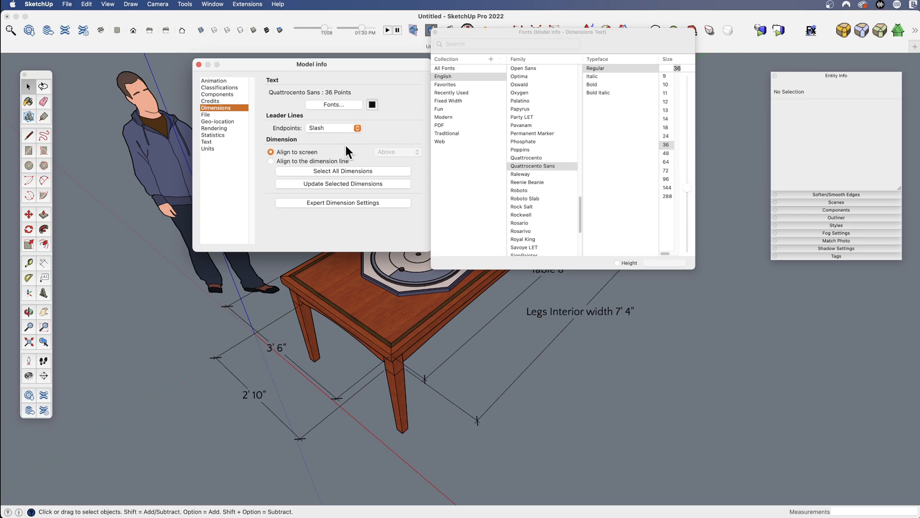
{"action": "left_click", "coordinate": [344, 172]}
{"action": "left_click", "coordinate": [336, 183]}
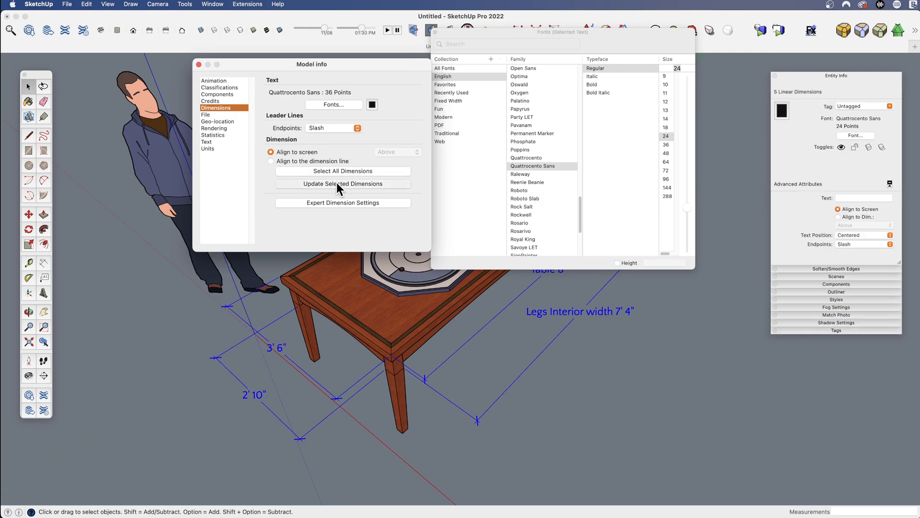
Step: Return the model's dimension font size to 24 points and update the selected dimensions
{"action": "left_click", "coordinate": [667, 126]}
{"action": "left_click", "coordinate": [667, 136]}
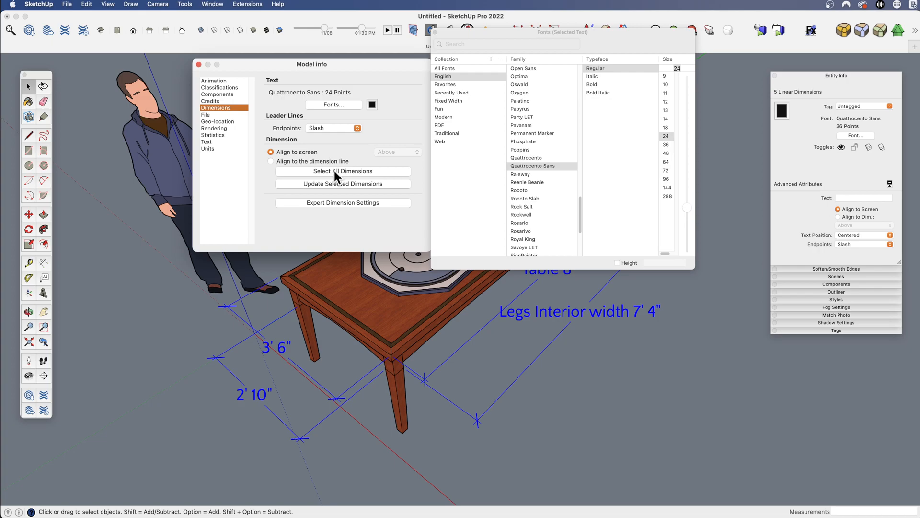
{"action": "left_click", "coordinate": [336, 183]}
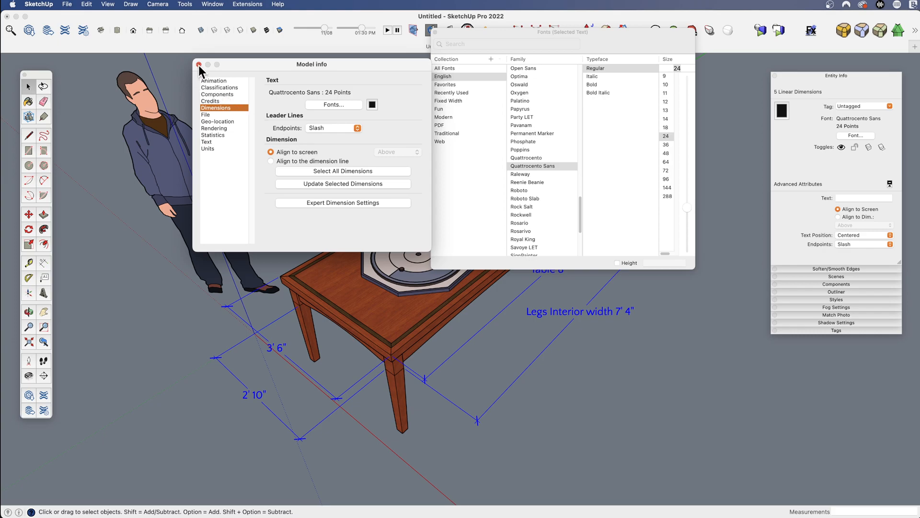
Step: Close the font window, inspect the expert dimension settings, and position Model Info clear of the table
{"action": "left_click_drag", "start_coordinate": [267, 61], "coordinate": [263, 59]}
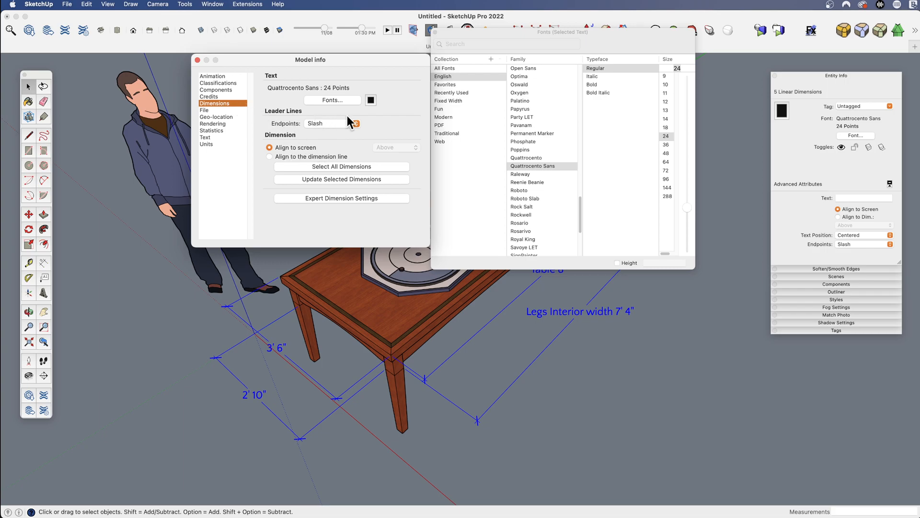
{"action": "left_click", "coordinate": [436, 32]}
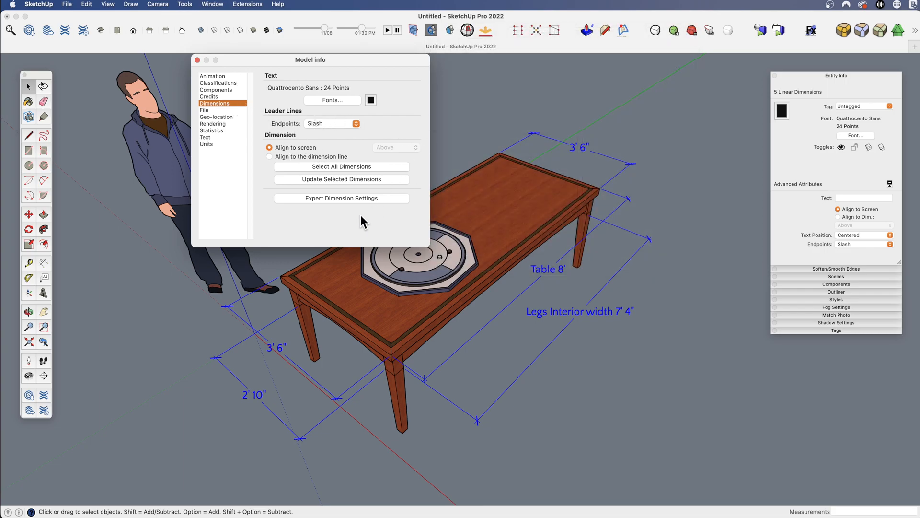
{"action": "left_click", "coordinate": [322, 199]}
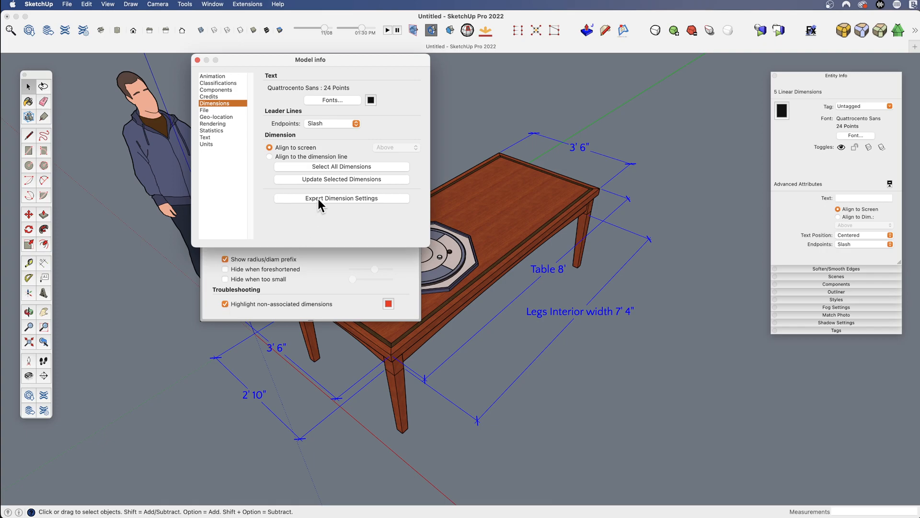
{"action": "left_click_drag", "start_coordinate": [354, 59], "coordinate": [252, 70]}
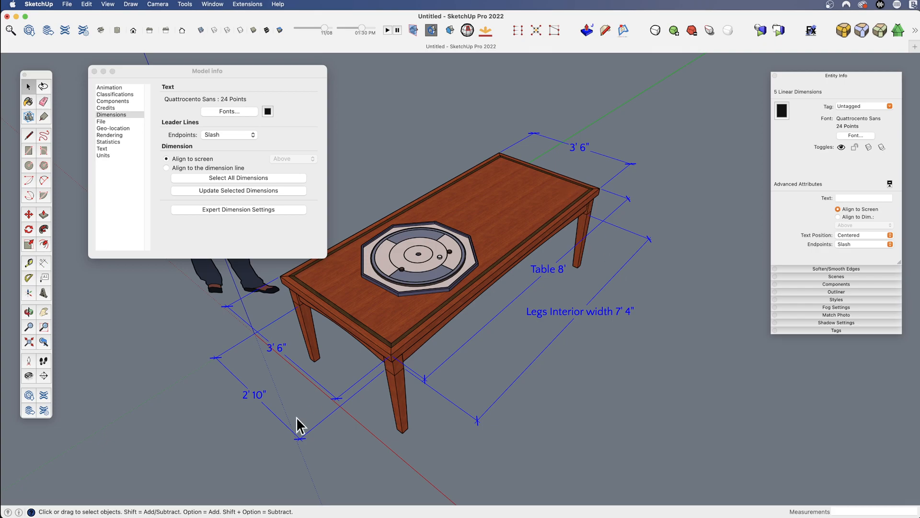
Step: Replace the text of the dimension between the near legs with "Leg width"
{"action": "double_click", "coordinate": [254, 396]}
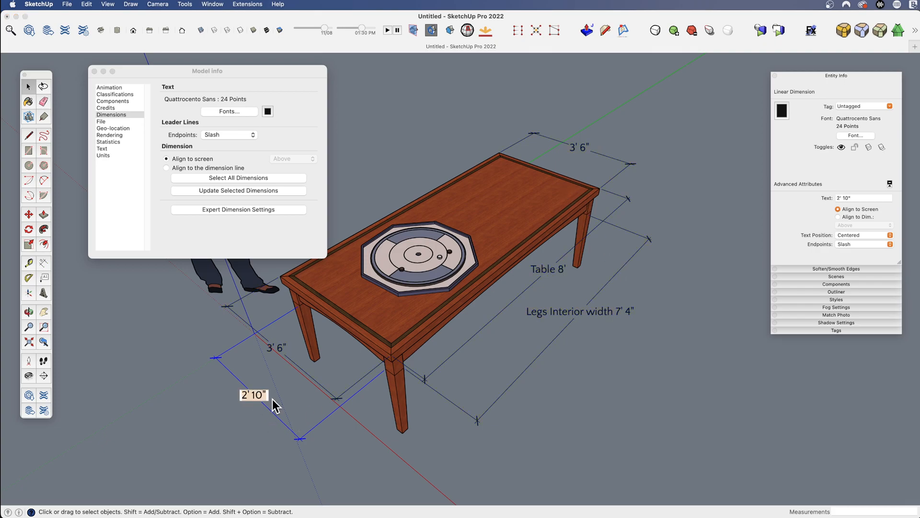
{"action": "type", "text": "Leg width"}
{"action": "key", "text": "Return"}
{"action": "left_click", "coordinate": [276, 400]}
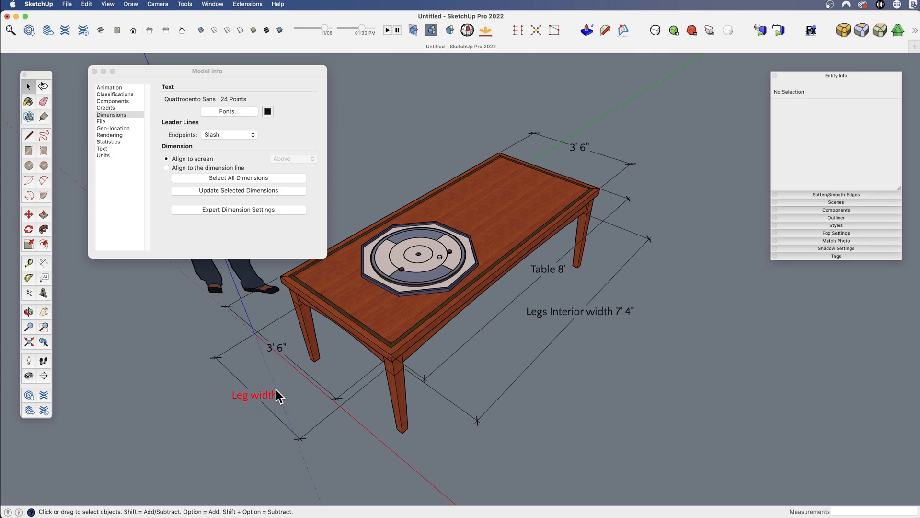
Step: Try moving the front leg to test how the overridden "Leg width" dimension responds, and cancel the move
{"action": "middle_click_drag", "start_coordinate": [390, 421], "coordinate": [577, 433]}
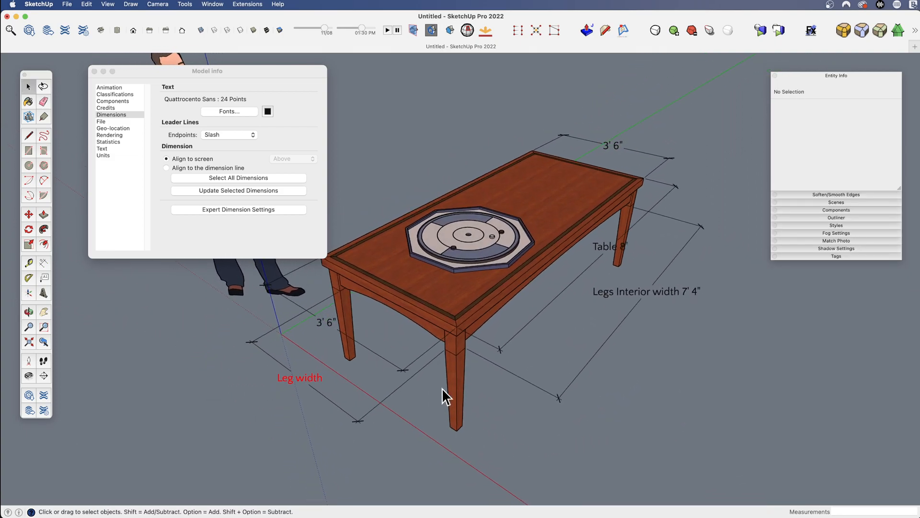
{"action": "left_click", "coordinate": [468, 394]}
{"action": "key", "text": "m"}
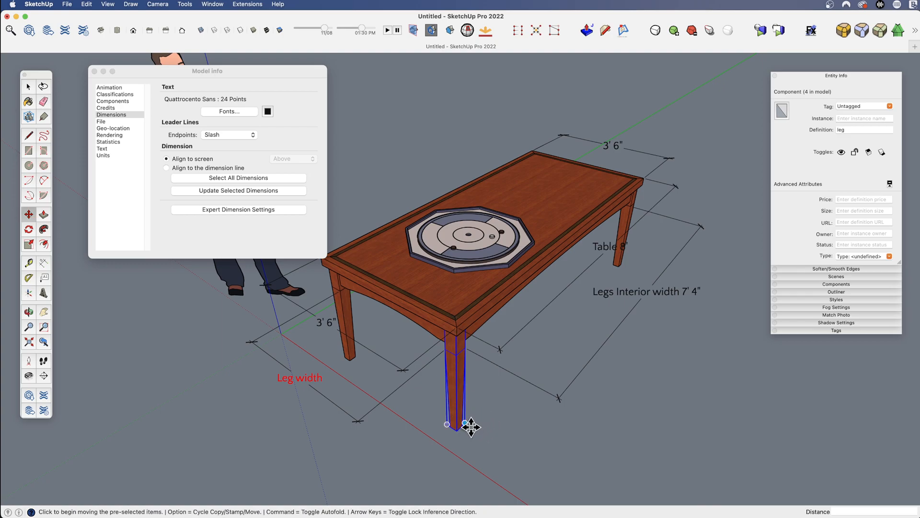
{"action": "left_click", "coordinate": [467, 423]}
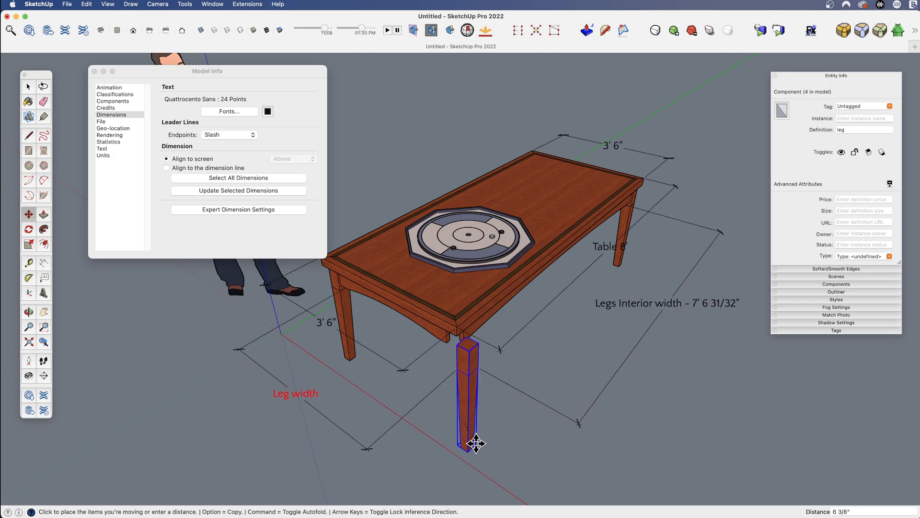
{"action": "key", "text": "space"}
Step: Override the "Leg width" dimension's text with 50"
{"action": "left_click", "coordinate": [311, 375]}
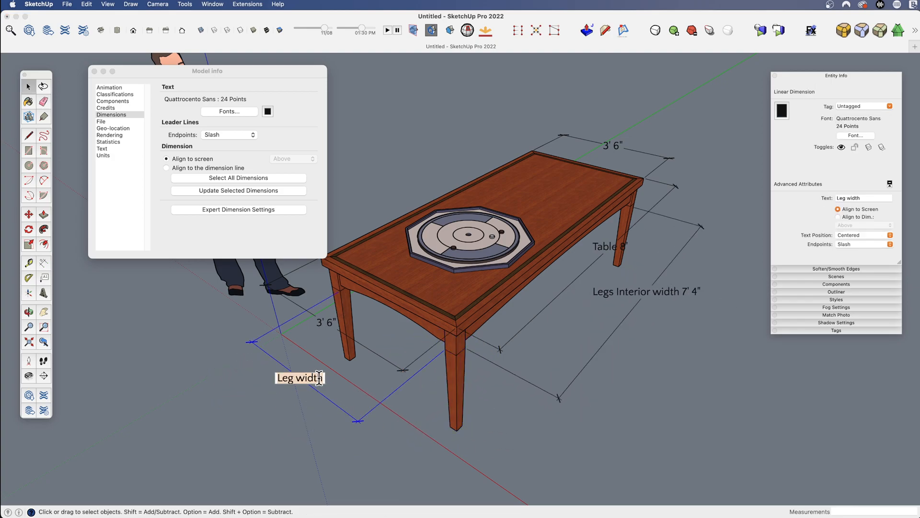
{"action": "type", "text": "50"}
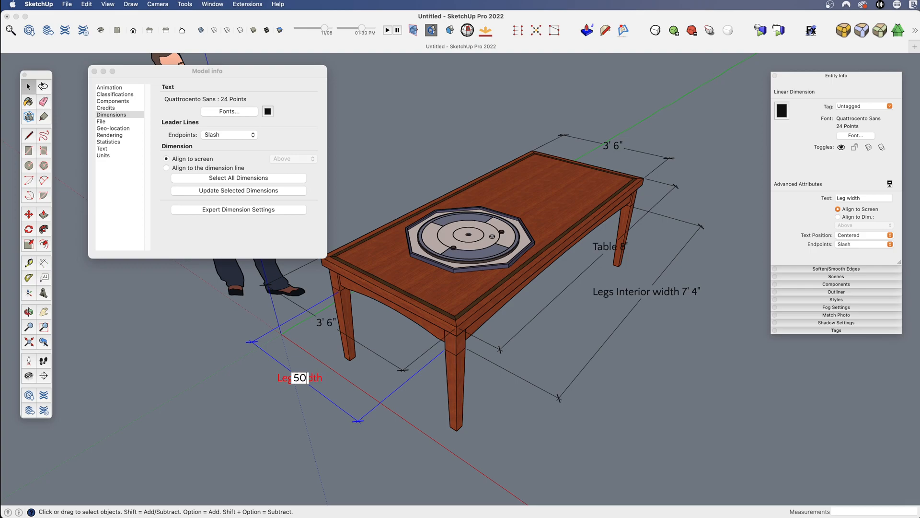
{"action": "key", "text": "Return"}
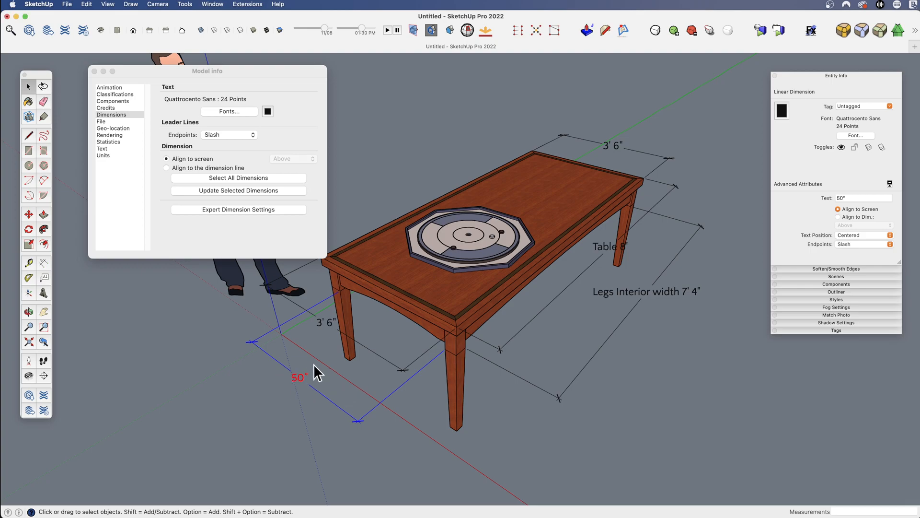
Step: Try moving the front leg with the 50" text override in place, and cancel the move
{"action": "left_click", "coordinate": [455, 407]}
{"action": "key", "text": "m"}
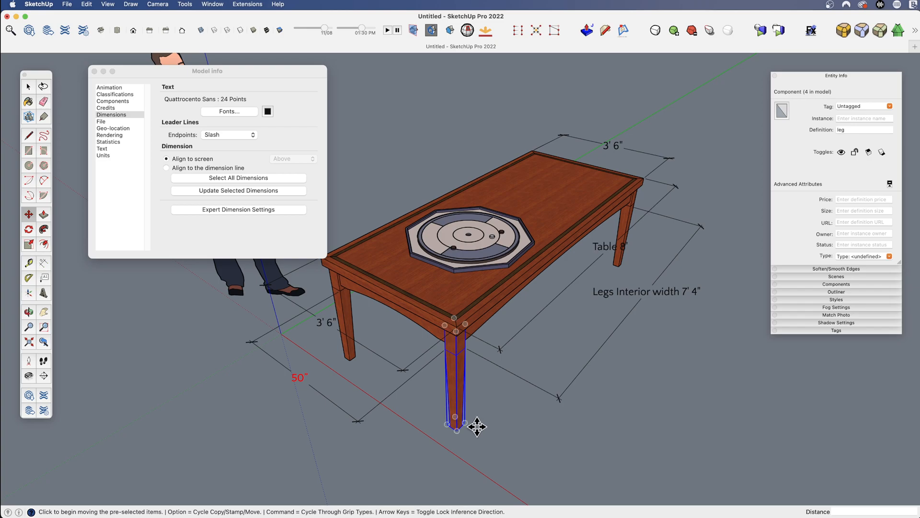
{"action": "left_click", "coordinate": [477, 426]}
{"action": "key", "text": "space"}
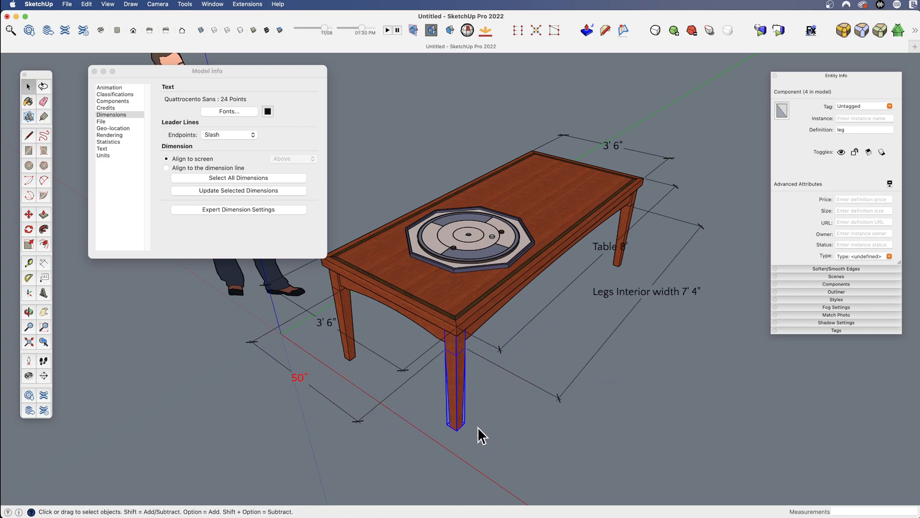
Step: Clear the 50" text override from the near legs' dimension to restore its measured value
{"action": "double_click", "coordinate": [299, 381]}
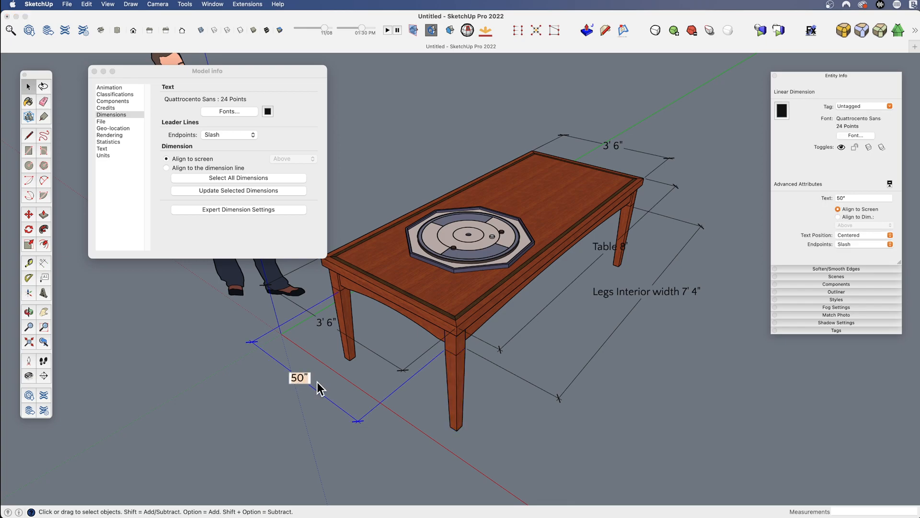
{"action": "key", "text": "BackSpace"}
{"action": "key", "text": "Return"}
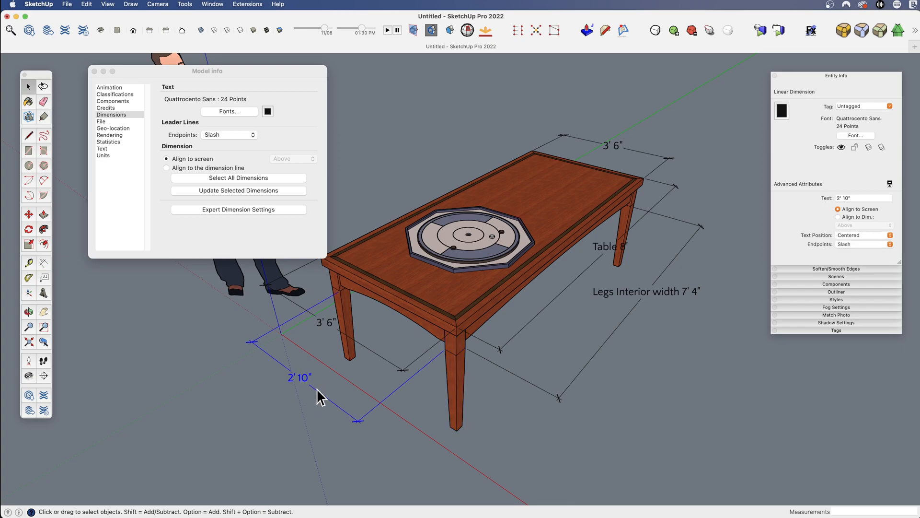
Step: Try moving the front leg to test the dimension without an override, and cancel the move
{"action": "left_click", "coordinate": [460, 415]}
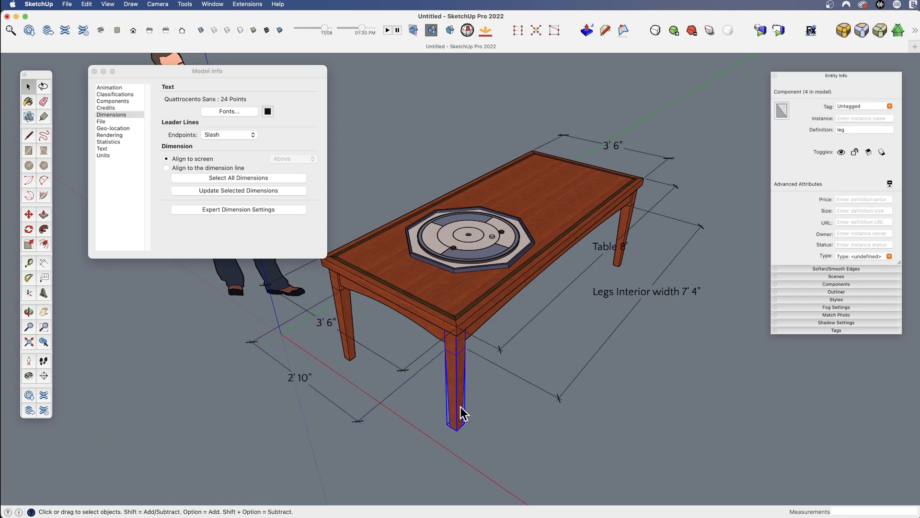
{"action": "key", "text": "m"}
{"action": "left_click", "coordinate": [487, 430]}
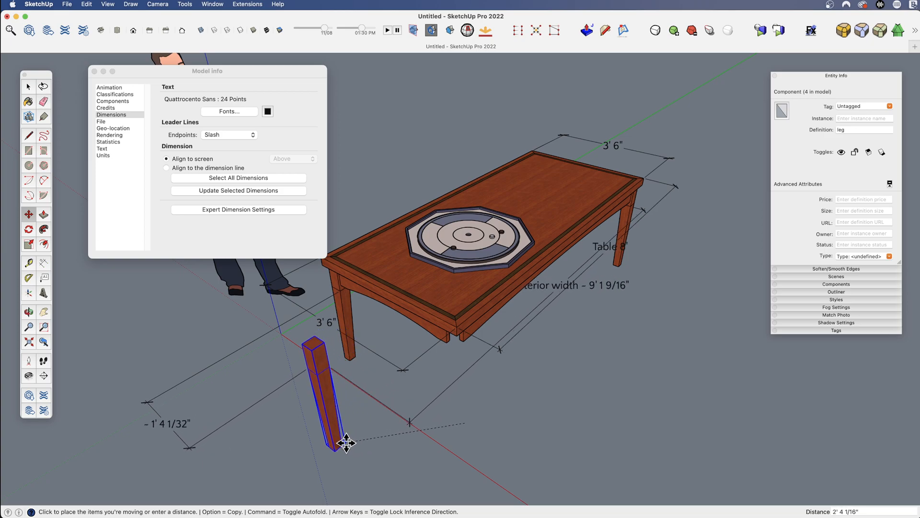
{"action": "left_click", "coordinate": [459, 431]}
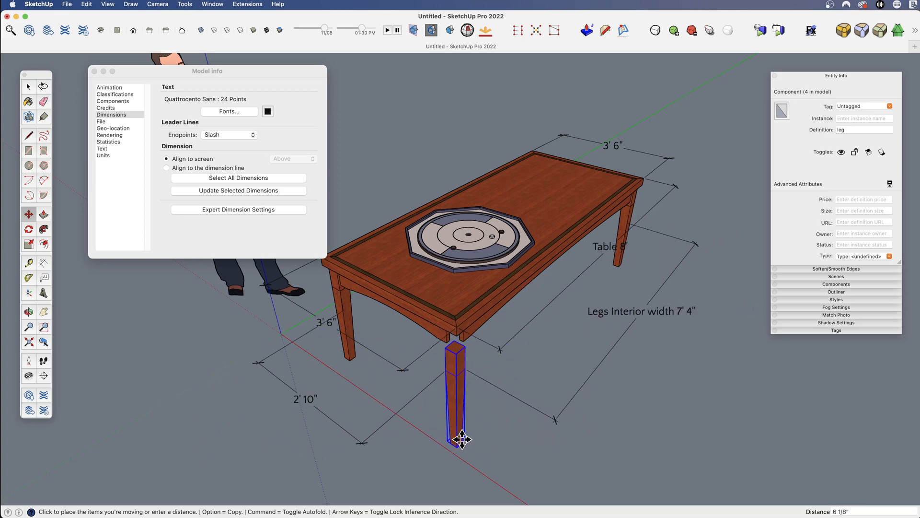
{"action": "key", "text": "space"}
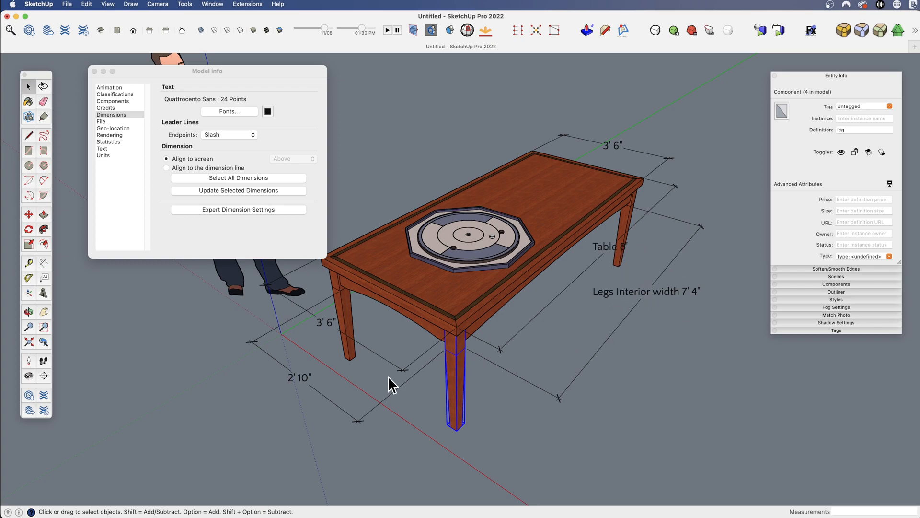
Step: Label the near legs' dimension "Short length <>" so the text keeps its link to the measured value
{"action": "left_click", "coordinate": [297, 380]}
{"action": "double_click", "coordinate": [298, 379]}
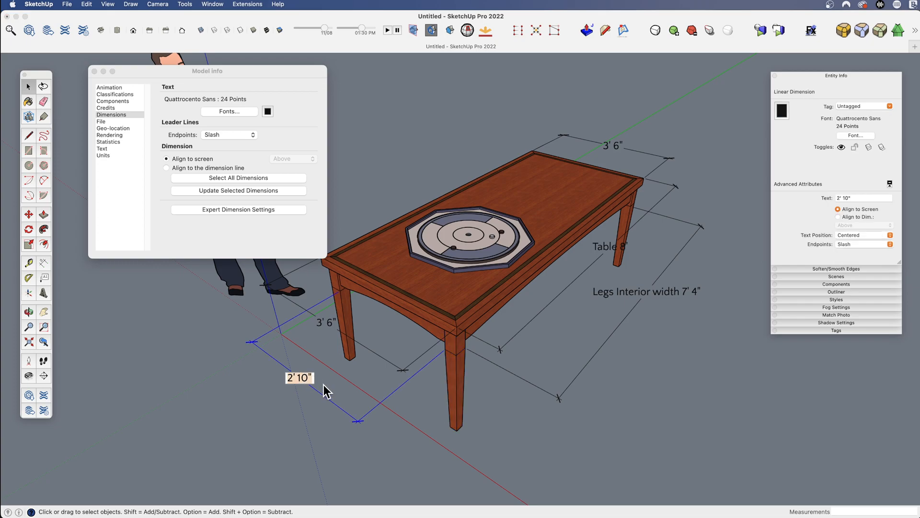
{"action": "type", "text": "Short length"}
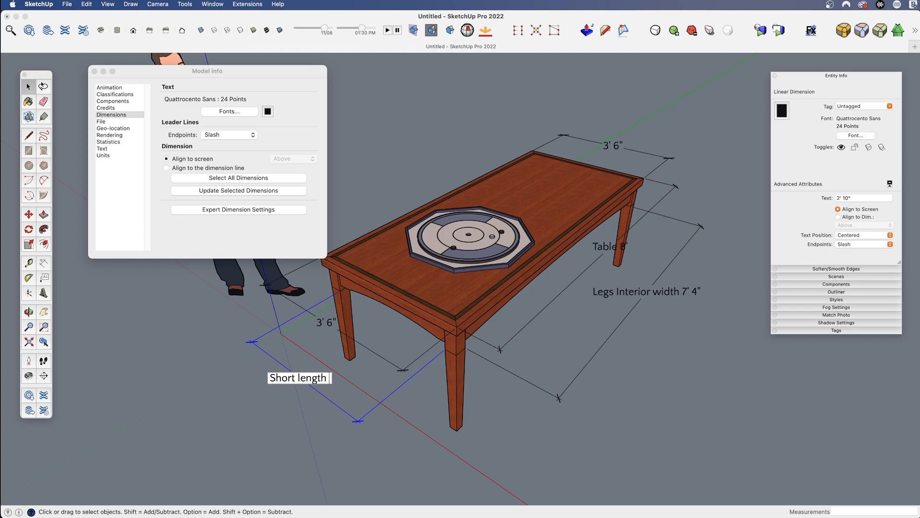
{"action": "type", "text": " <>"}
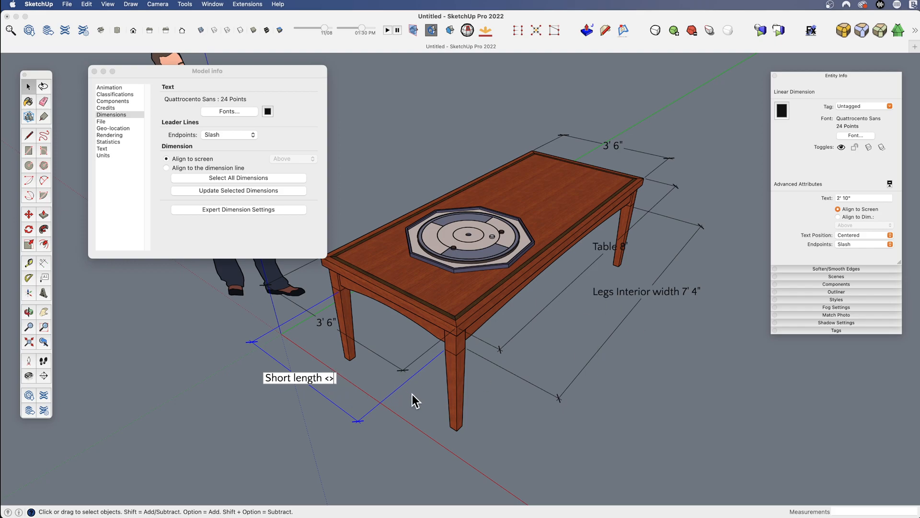
{"action": "key", "text": "Return"}
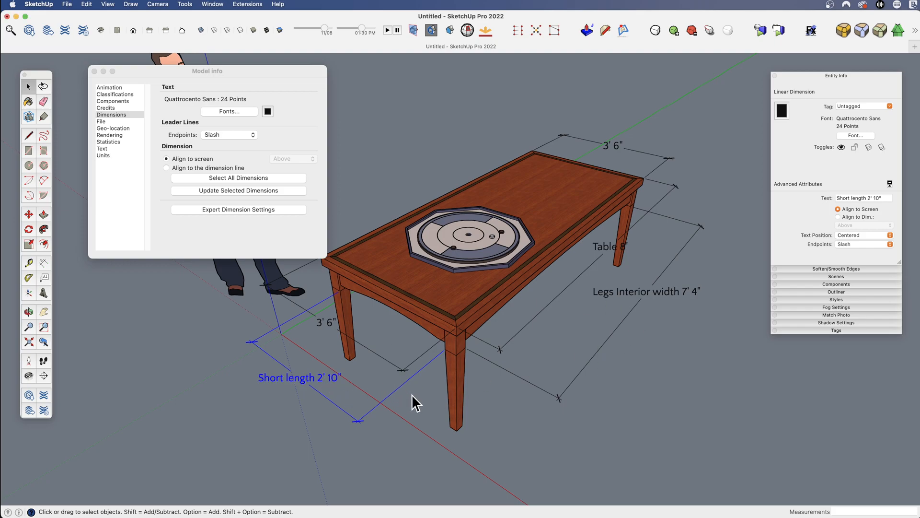
Step: Try moving the front leg to test the "Short length" label's linked value, and cancel the move
{"action": "left_click", "coordinate": [460, 407]}
{"action": "key", "text": "m"}
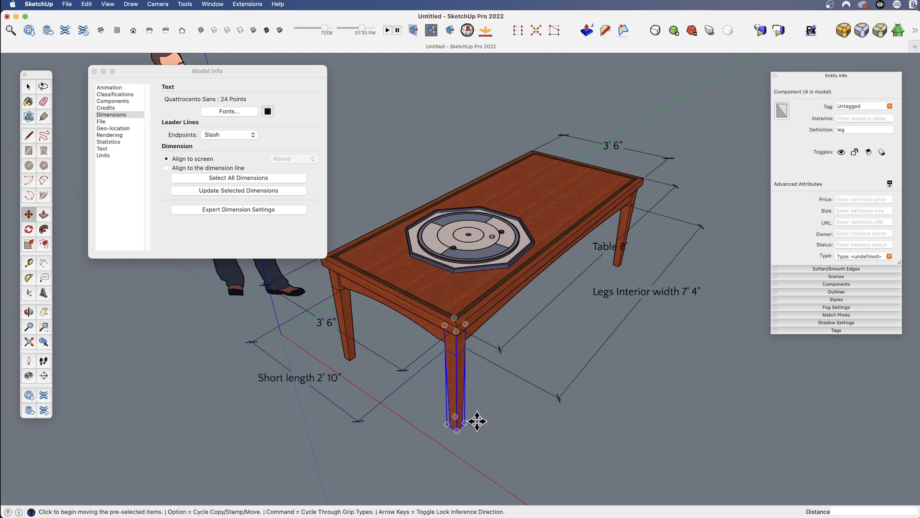
{"action": "left_click", "coordinate": [474, 422]}
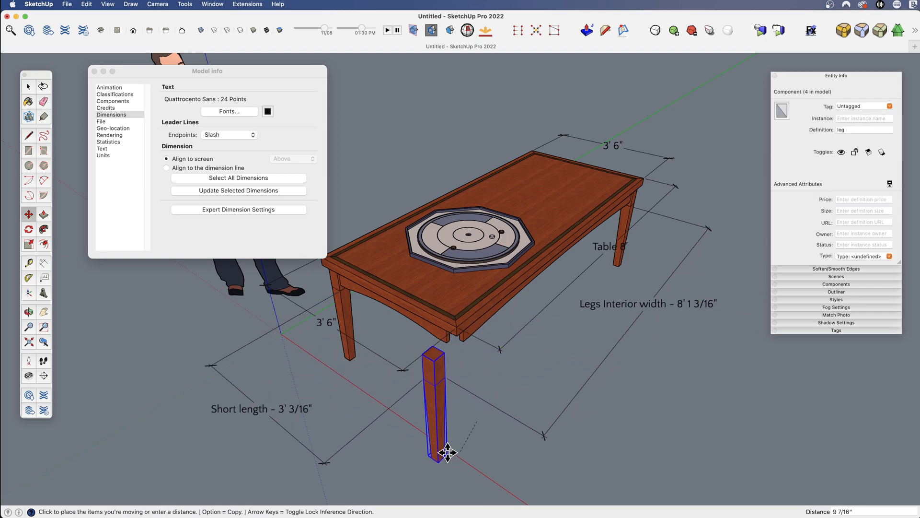
{"action": "key", "text": "space"}
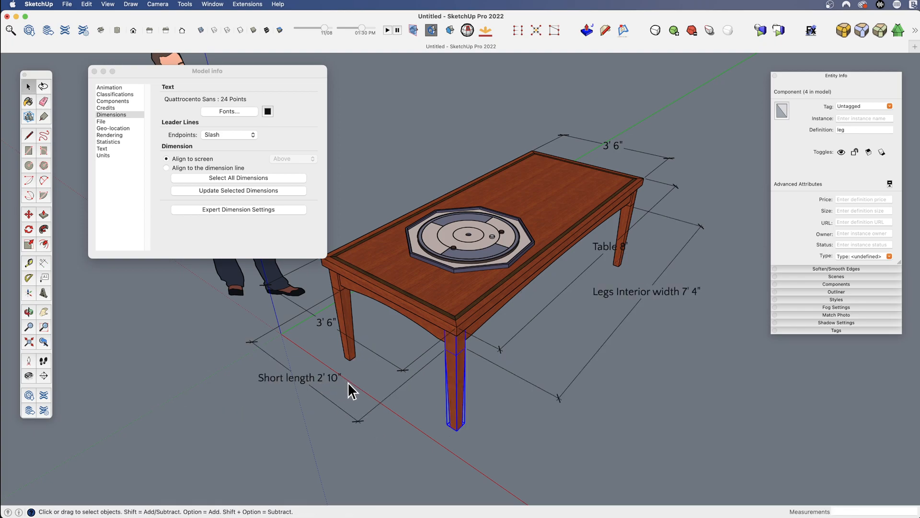
Step: Insert the word "legs" after "Short length" in the near legs' dimension label
{"action": "double_click", "coordinate": [312, 379]}
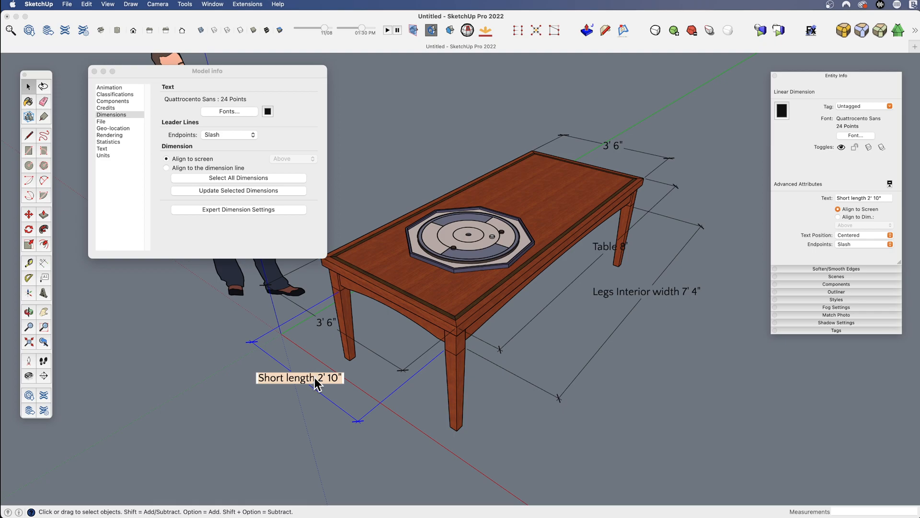
{"action": "left_click", "coordinate": [314, 379]}
{"action": "type", "text": "legs"}
{"action": "key", "text": "Return"}
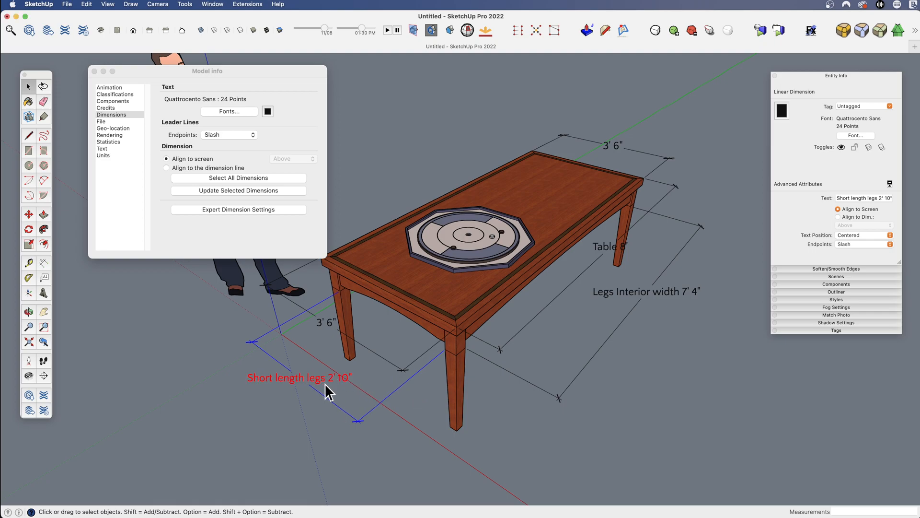
Step: Replace the fixed measurement in the "Short length legs" label with the <> placeholder
{"action": "double_click", "coordinate": [335, 378]}
{"action": "left_click", "coordinate": [333, 377]}
{"action": "left_click_drag", "start_coordinate": [339, 378], "coordinate": [380, 384]}
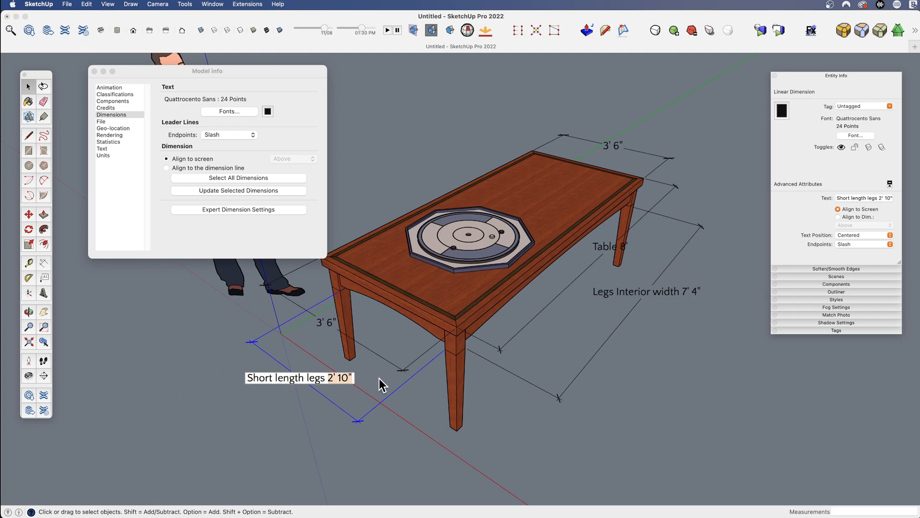
{"action": "type", "text": "<>"}
{"action": "key", "text": "Return"}
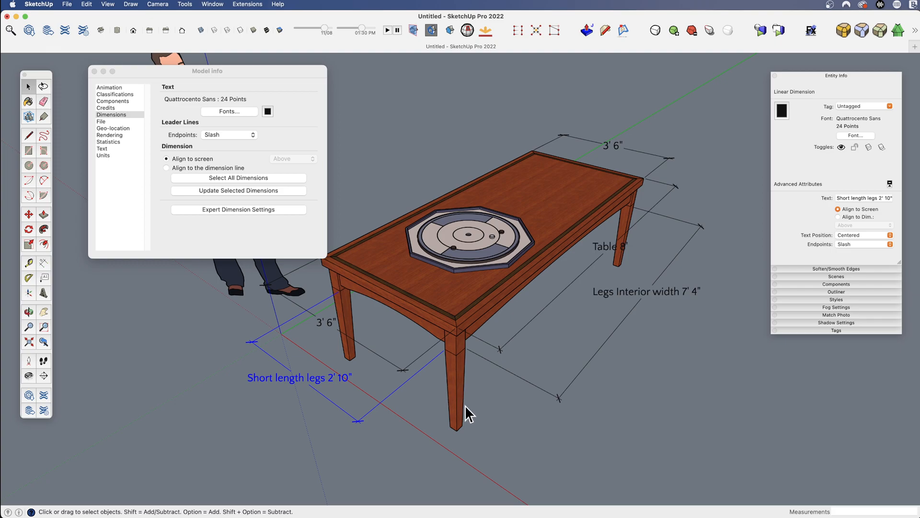
Step: Align the text of the "Table" and "Legs Interior width" dimensions to their dimension lines, with the Centered placement
{"action": "left_click", "coordinate": [355, 394]}
{"action": "middle_click_drag", "start_coordinate": [354, 394], "coordinate": [406, 432]}
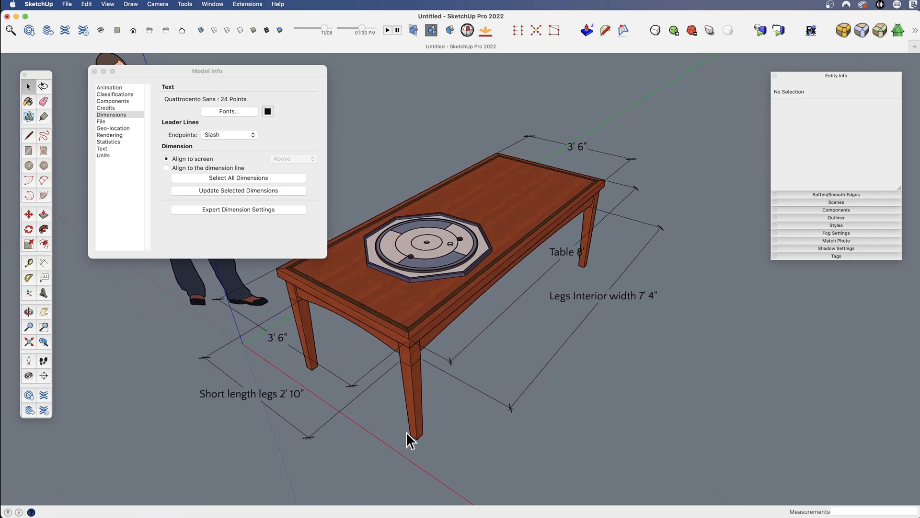
{"action": "left_click", "coordinate": [596, 300]}
{"action": "middle_click_drag", "start_coordinate": [567, 315], "coordinate": [539, 327]}
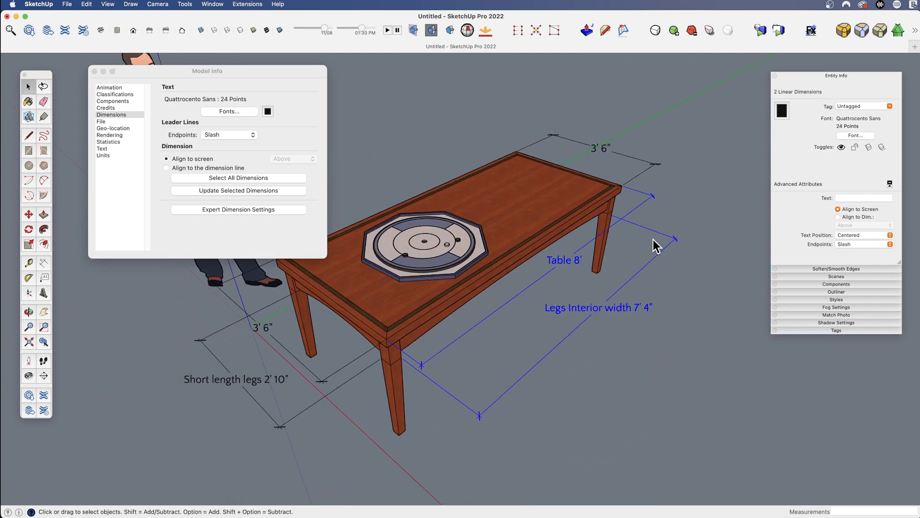
{"action": "left_click", "coordinate": [838, 217]}
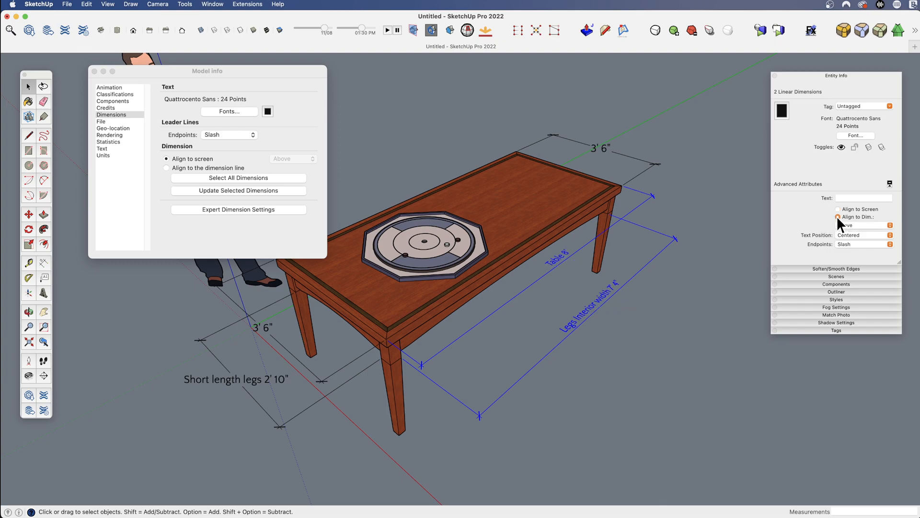
{"action": "left_click", "coordinate": [890, 225]}
{"action": "left_click", "coordinate": [860, 234]}
{"action": "middle_click_drag", "start_coordinate": [551, 381], "coordinate": [536, 404]}
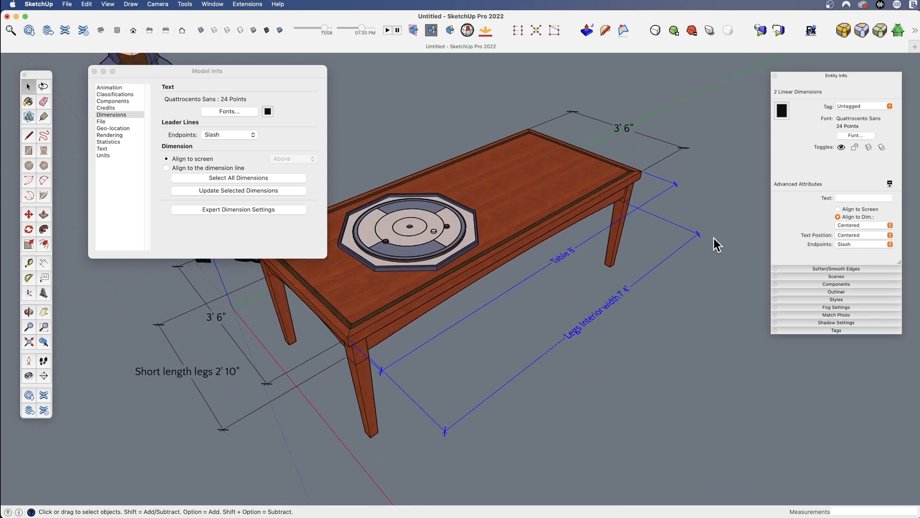
Step: Return the text of the "Table" and "Legs Interior width" dimensions to Align to Screen and clear the selection
{"action": "left_click", "coordinate": [838, 210]}
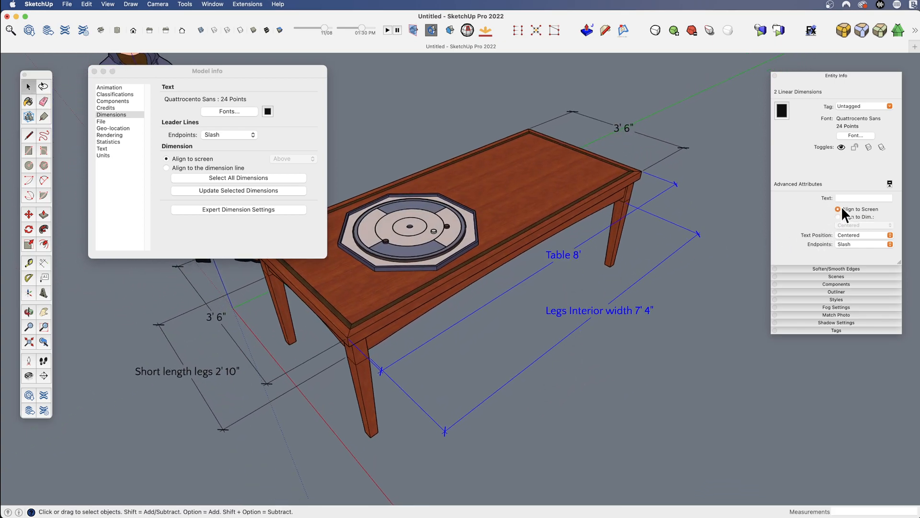
{"action": "left_click", "coordinate": [668, 360]}
{"action": "middle_click_drag", "start_coordinate": [667, 359], "coordinate": [558, 354]}
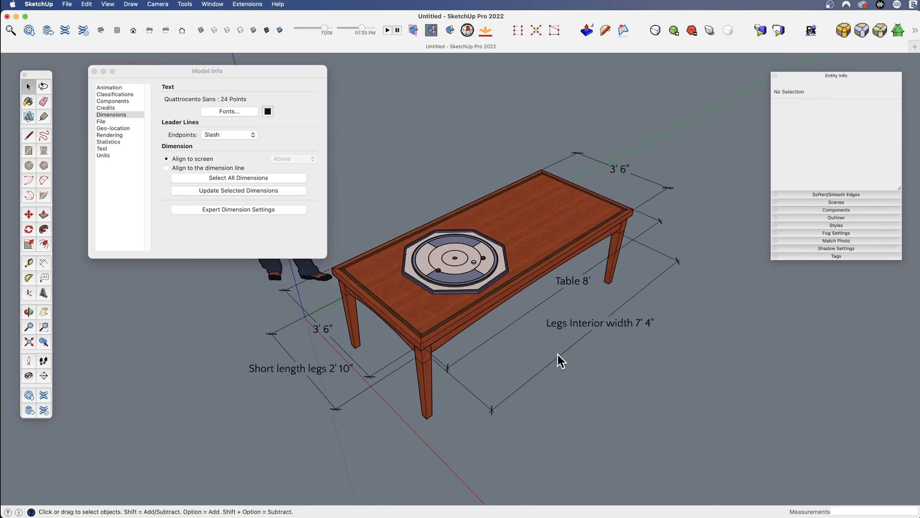
Step: Close the Model Info window and open the octagonal game board on the table for editing
{"action": "left_click", "coordinate": [95, 71]}
{"action": "middle_click_drag", "start_coordinate": [464, 275], "coordinate": [462, 335]}
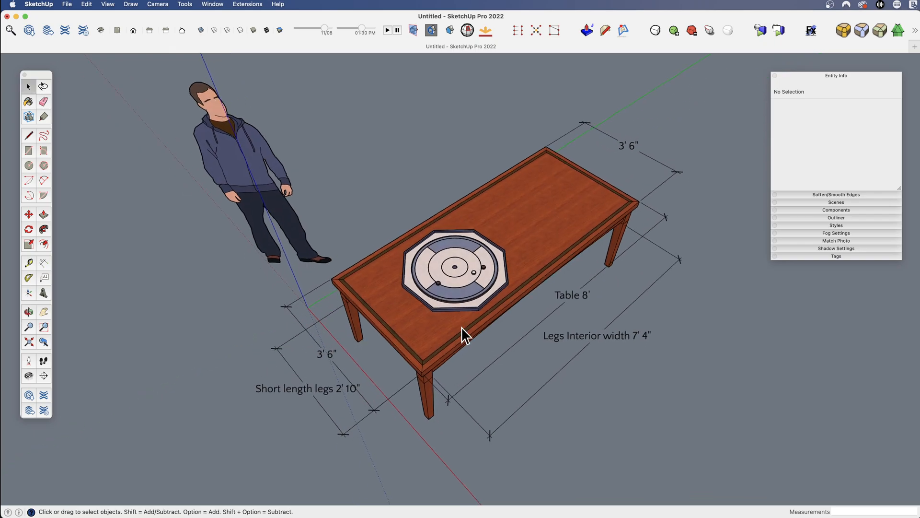
{"action": "scroll", "coordinate": [480, 265], "scroll_direction": "up", "scroll_amount": 5}
{"action": "scroll", "coordinate": [482, 278], "scroll_direction": "up", "scroll_amount": 3}
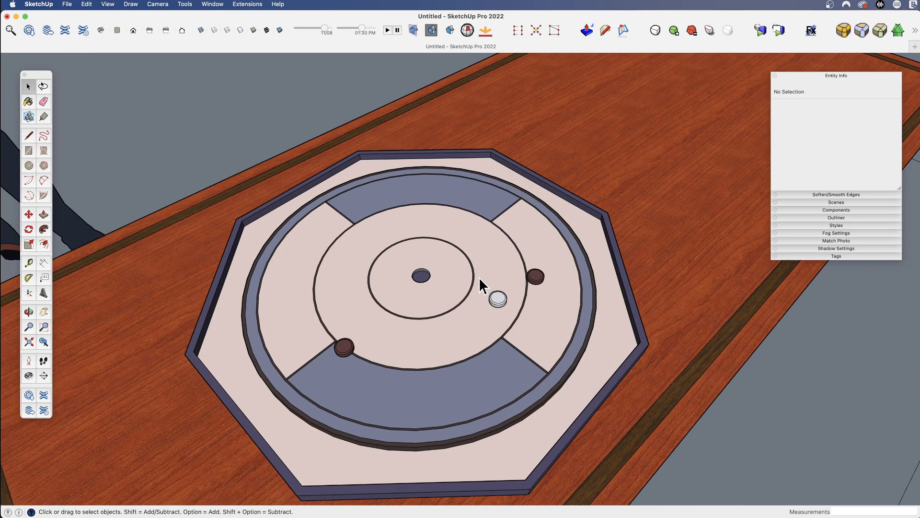
{"action": "double_click", "coordinate": [481, 276]}
{"action": "scroll", "coordinate": [474, 273], "scroll_direction": "down", "scroll_amount": 3}
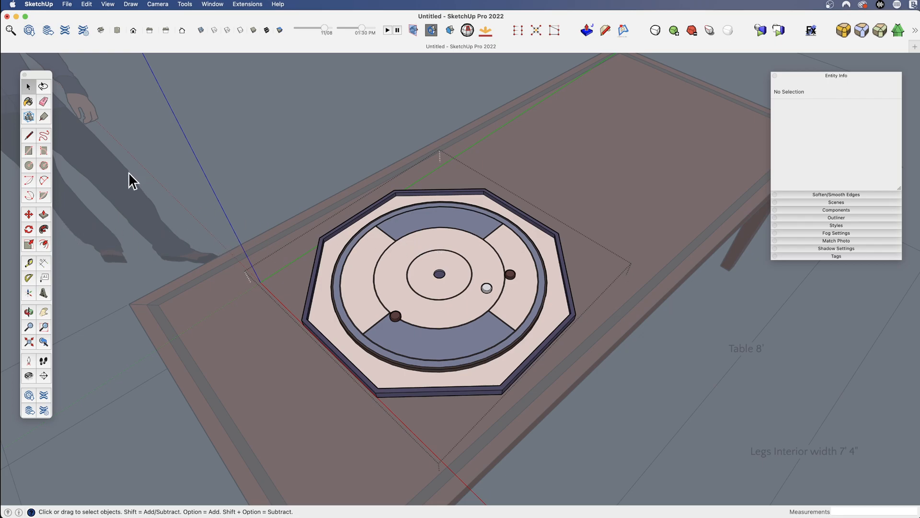
{"action": "left_click", "coordinate": [43, 263]}
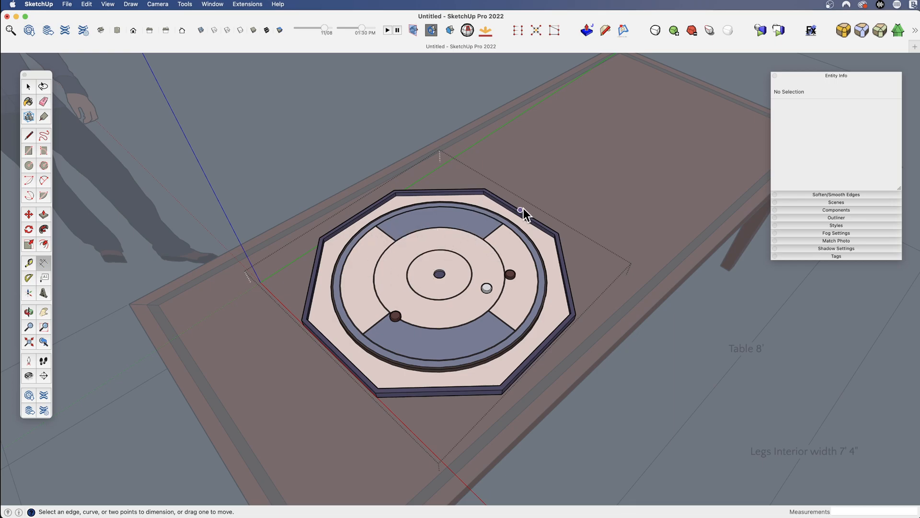
{"action": "scroll", "coordinate": [556, 231], "scroll_direction": "up", "scroll_amount": 5}
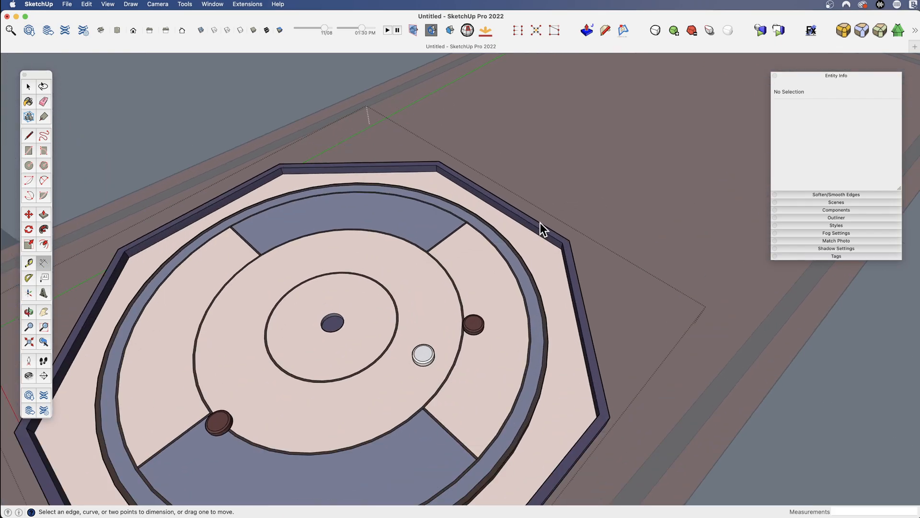
{"action": "scroll", "coordinate": [578, 218], "scroll_direction": "down", "scroll_amount": 4}
{"action": "scroll", "coordinate": [501, 260], "scroll_direction": "up", "scroll_amount": 3}
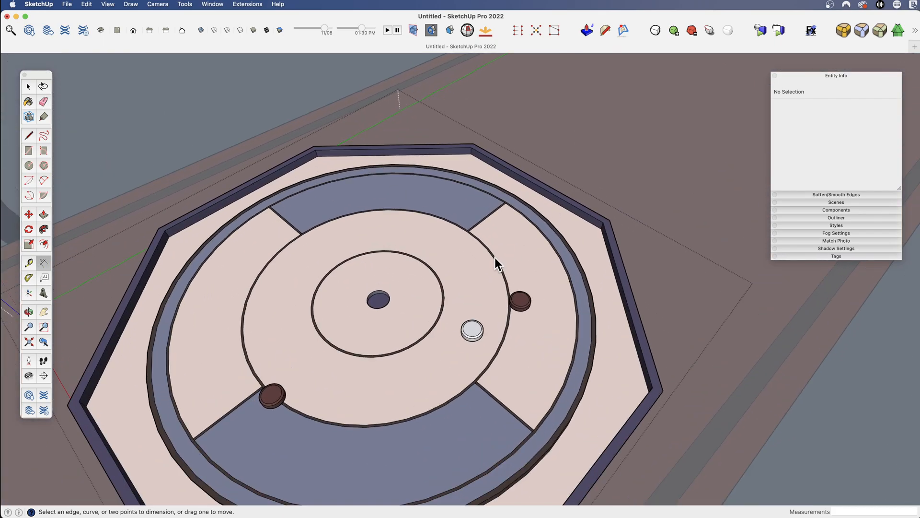
Step: Open the nested board geometry containing the ring lines for editing
{"action": "key", "text": "space"}
{"action": "left_click", "coordinate": [497, 262]}
{"action": "double_click", "coordinate": [495, 260]}
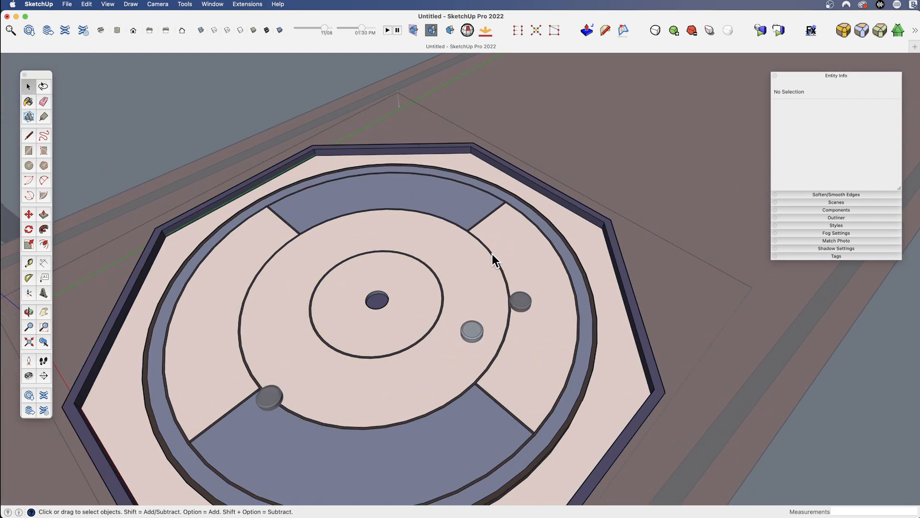
Step: Check the entity properties of the middle ring's inner circle and its outer arc edge
{"action": "left_click", "coordinate": [494, 260]}
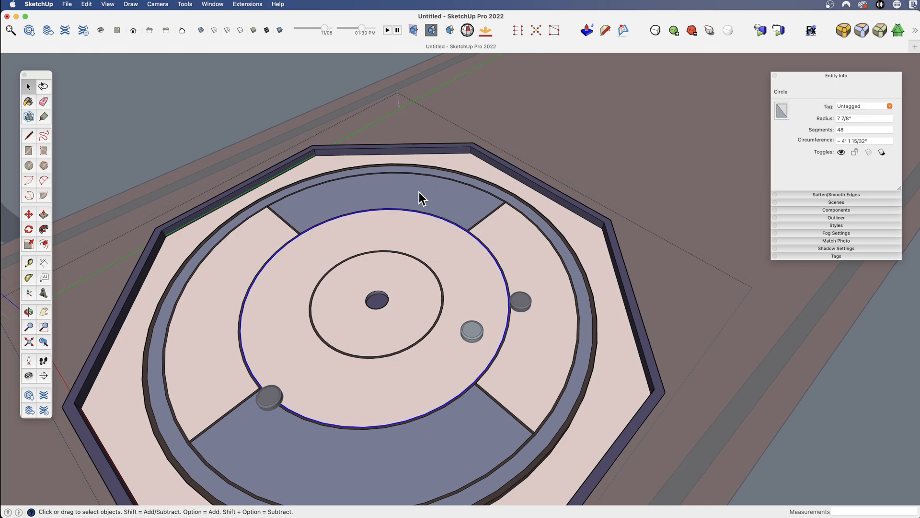
{"action": "scroll", "coordinate": [499, 229], "scroll_direction": "down", "scroll_amount": 3}
{"action": "scroll", "coordinate": [495, 237], "scroll_direction": "up", "scroll_amount": 3}
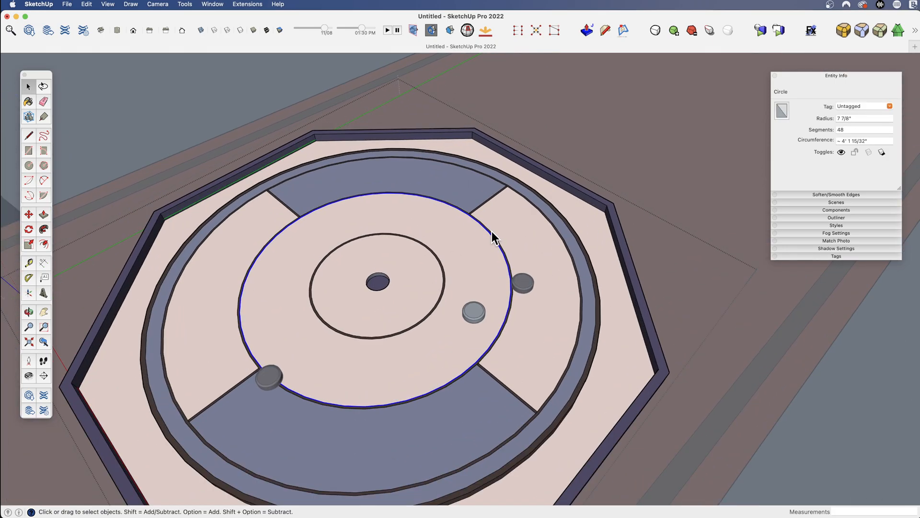
{"action": "scroll", "coordinate": [495, 241], "scroll_direction": "up", "scroll_amount": 3}
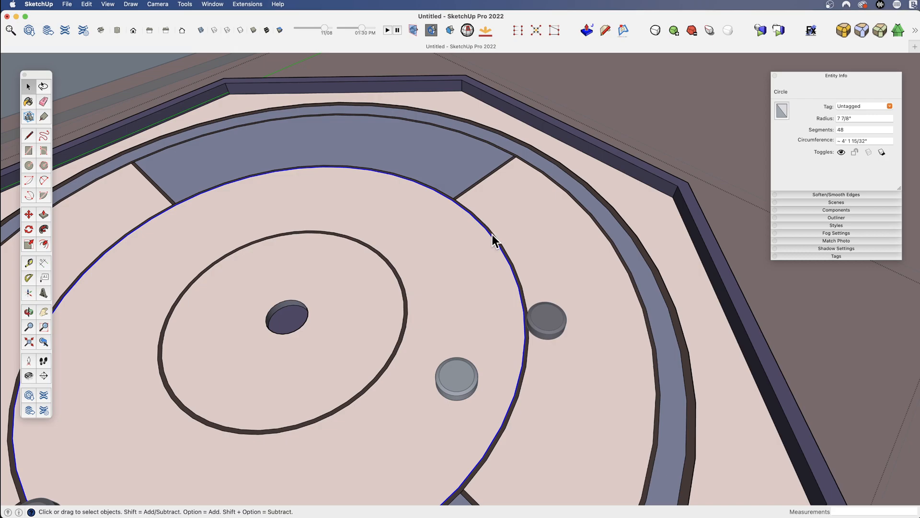
{"action": "left_click", "coordinate": [495, 238]}
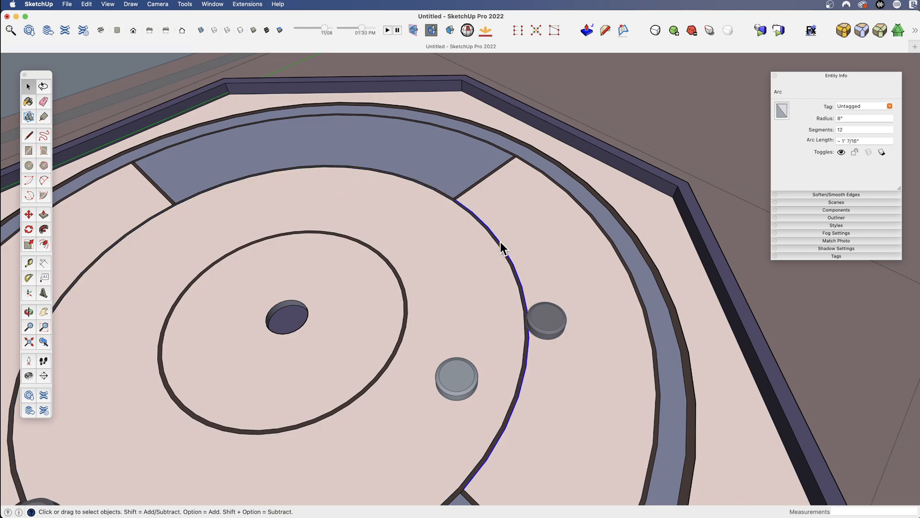
{"action": "scroll", "coordinate": [501, 242], "scroll_direction": "down", "scroll_amount": 5}
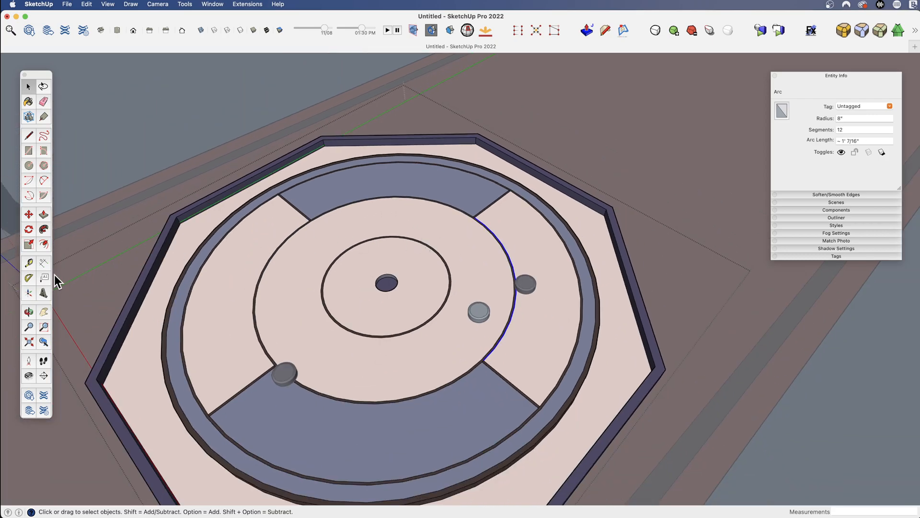
Step: Add a diameter dimension to the small ring around the centre hole, with its label just outside the ring
{"action": "left_click", "coordinate": [43, 262]}
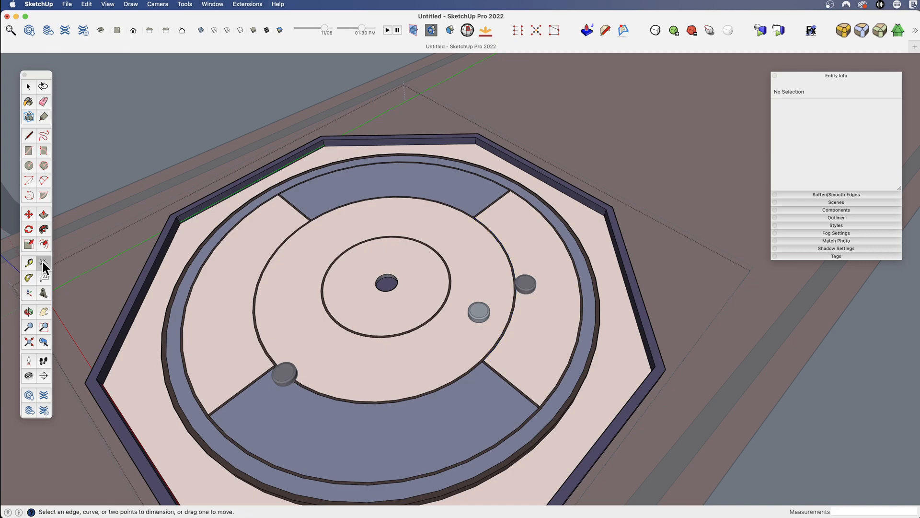
{"action": "scroll", "coordinate": [434, 248], "scroll_direction": "up", "scroll_amount": 3}
{"action": "left_click", "coordinate": [442, 258]}
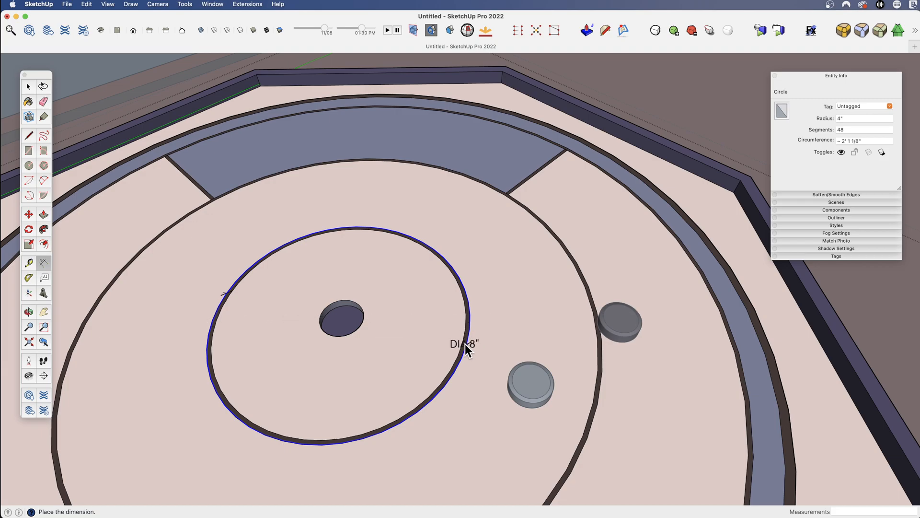
{"action": "left_click", "coordinate": [453, 229]}
{"action": "scroll", "coordinate": [565, 239], "scroll_direction": "down", "scroll_amount": 4}
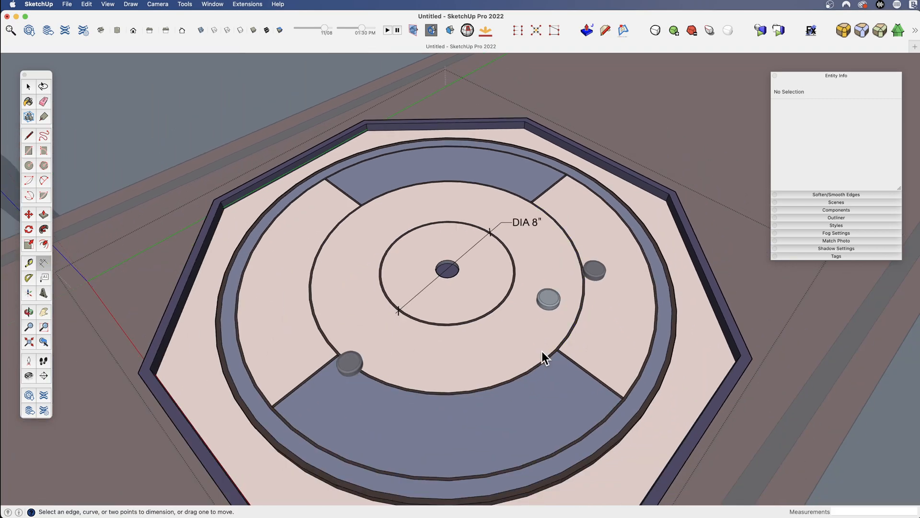
Step: Add a radius dimension to the middle ring's near arc, with its label inside the ring
{"action": "left_click", "coordinate": [537, 370]}
{"action": "left_click", "coordinate": [536, 370]}
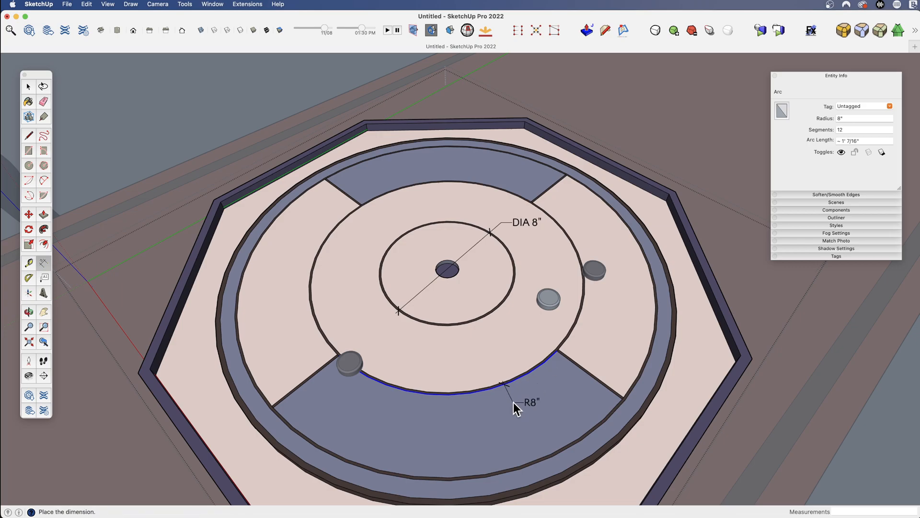
{"action": "left_click", "coordinate": [457, 355]}
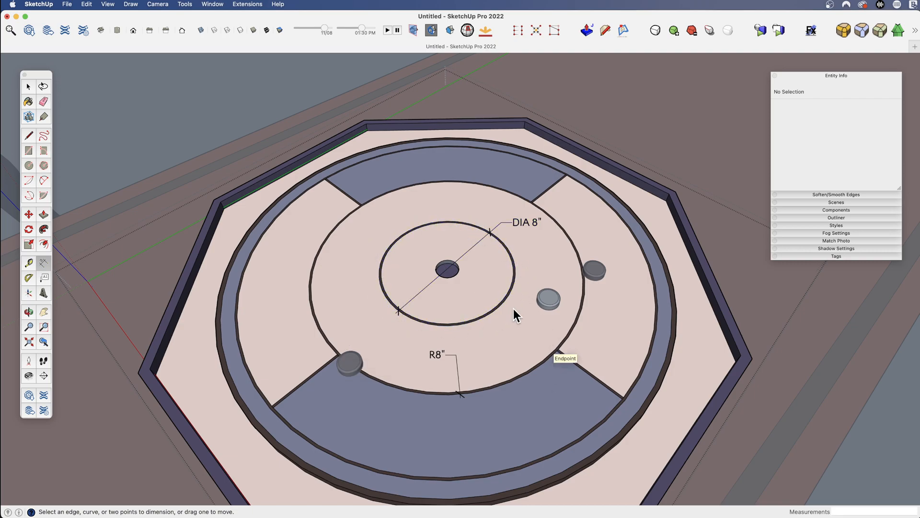
{"action": "left_click", "coordinate": [514, 224]}
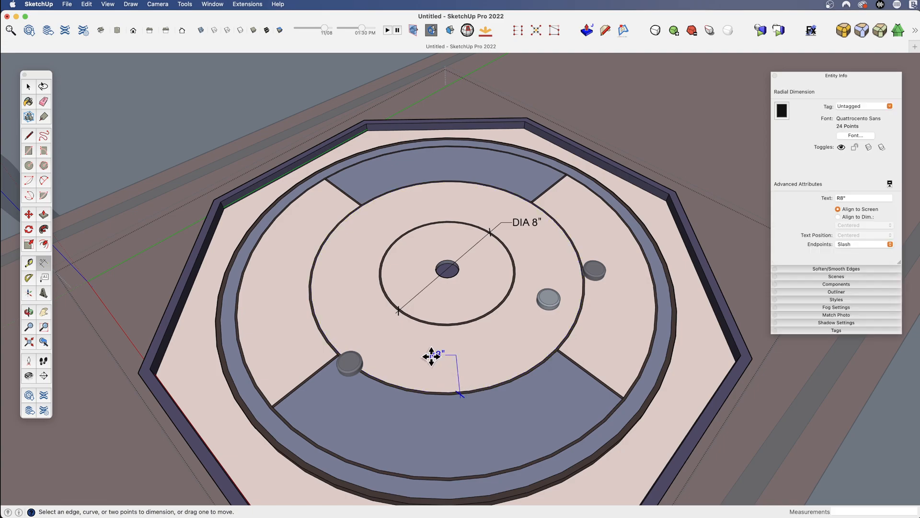
Step: Dimension the outer ring's inner edge with the label inside the ring, and change the dimension type from diameter to radius
{"action": "left_click", "coordinate": [241, 281]}
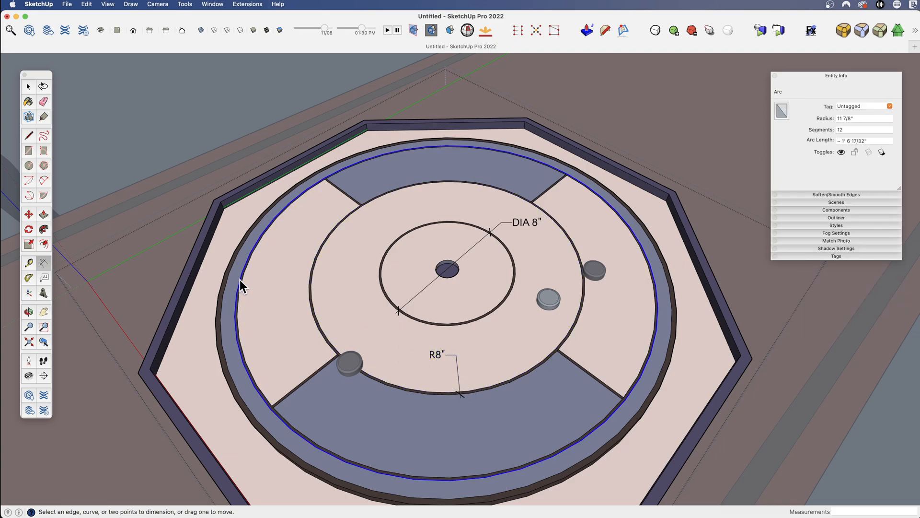
{"action": "left_click", "coordinate": [274, 258]}
{"action": "left_click", "coordinate": [267, 257]}
{"action": "right_click", "coordinate": [266, 257]}
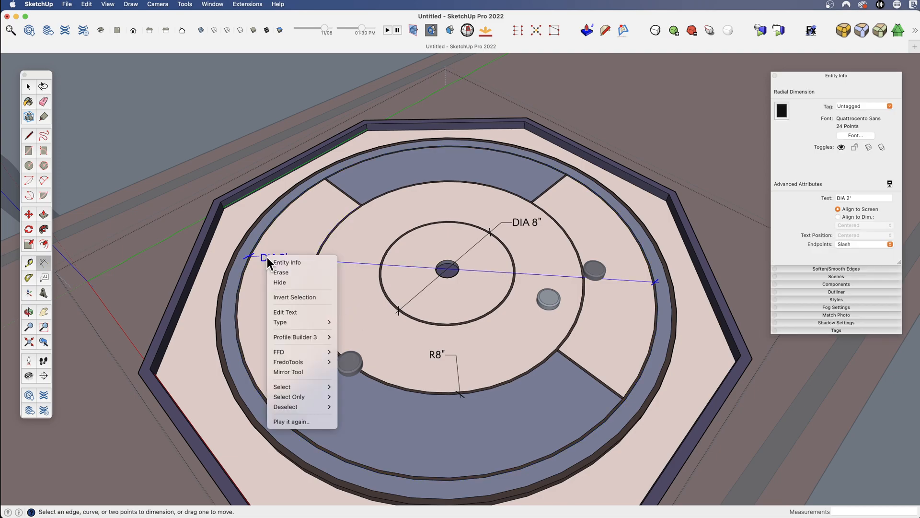
{"action": "mouse_move", "coordinate": [310, 321]}
{"action": "left_click", "coordinate": [357, 320]}
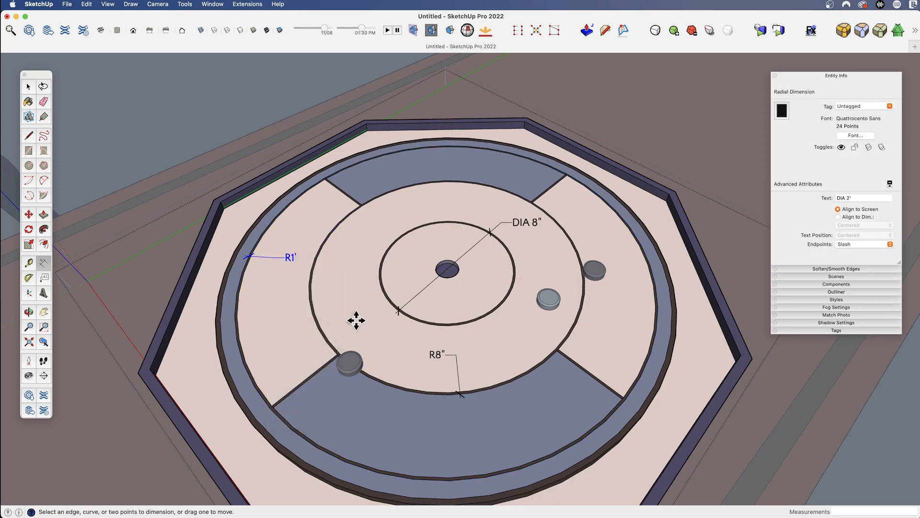
Step: Convert the small centre ring's diameter dimension to a radius dimension
{"action": "right_click", "coordinate": [509, 223]}
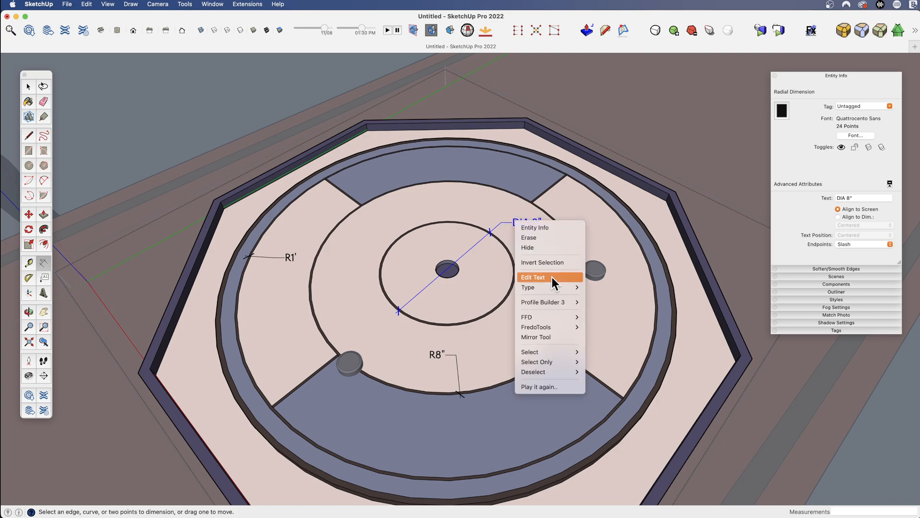
{"action": "mouse_move", "coordinate": [565, 286]}
{"action": "left_click", "coordinate": [602, 286]}
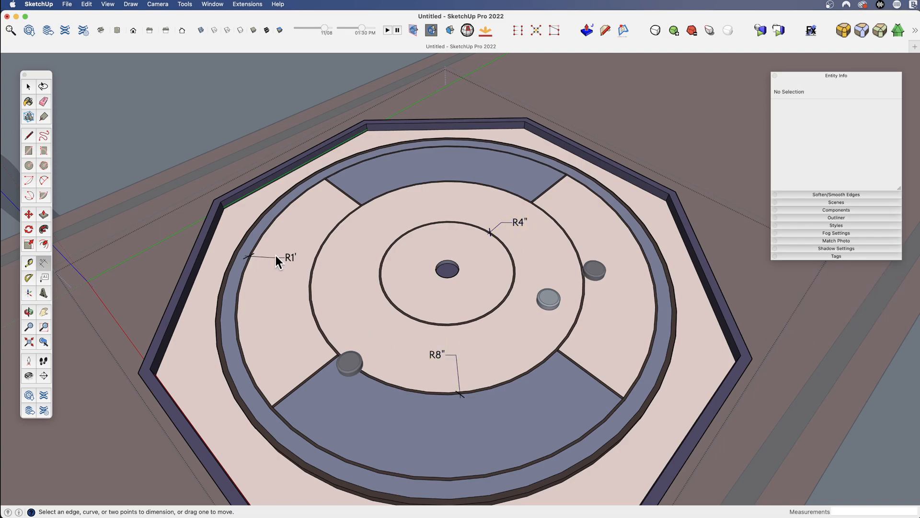
Step: Exit the nested board geometry and select the whole game board group on the table
{"action": "scroll", "coordinate": [297, 240], "scroll_direction": "down", "scroll_amount": 5}
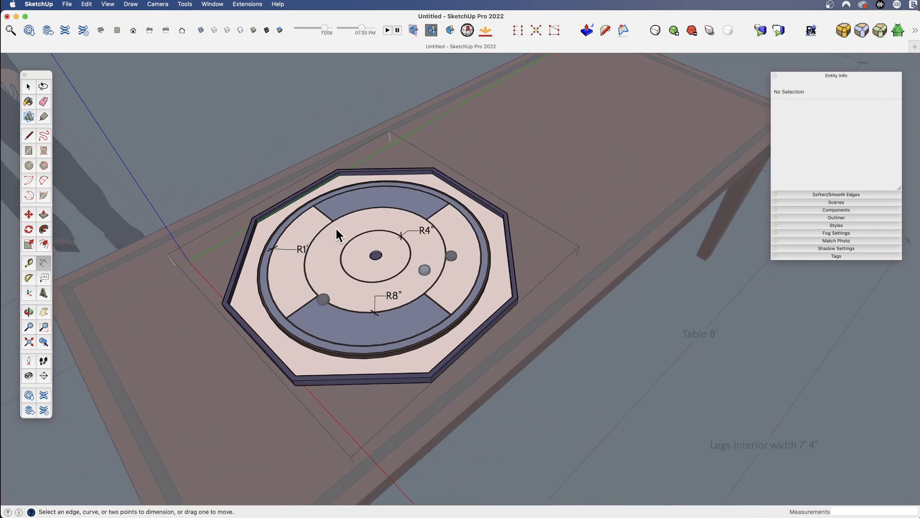
{"action": "scroll", "coordinate": [449, 253], "scroll_direction": "down", "scroll_amount": 3}
{"action": "key", "text": "space"}
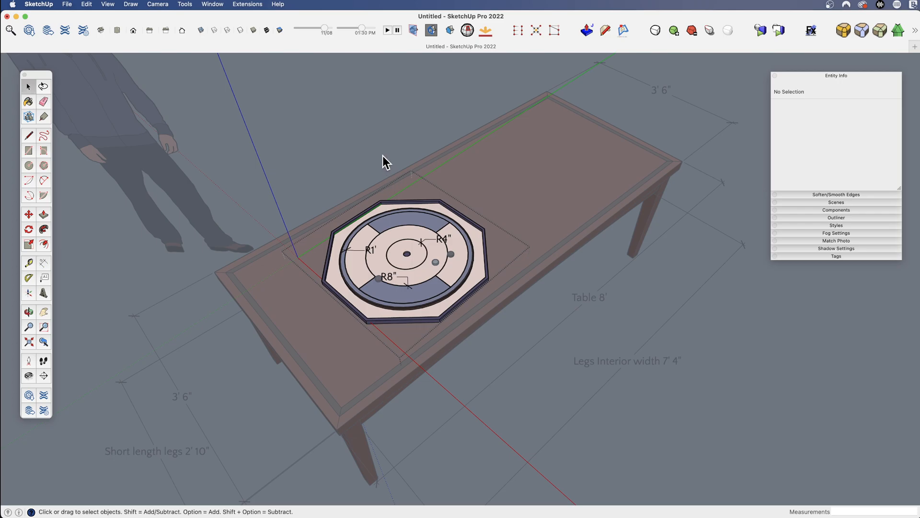
{"action": "left_click", "coordinate": [383, 157]}
{"action": "left_click", "coordinate": [438, 273]}
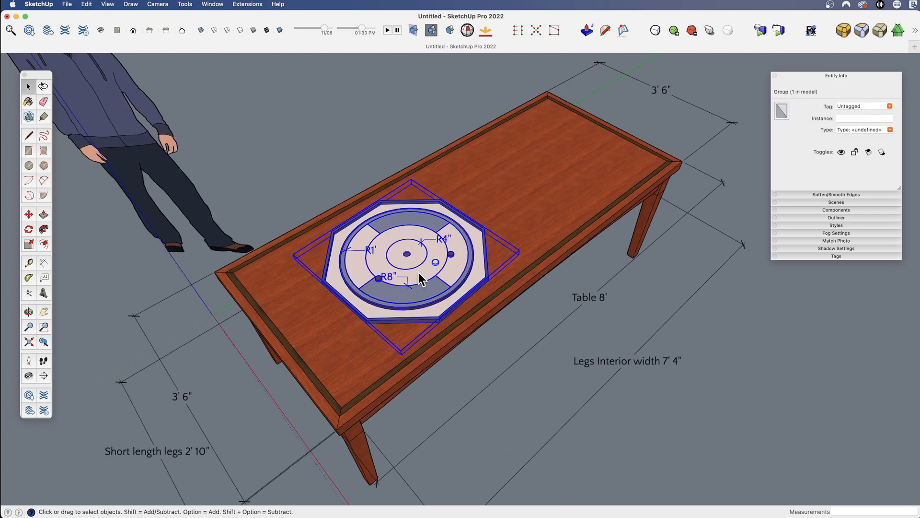
Step: Examine the board's radius labels close up and together with the table dimensions, and clear the board selection
{"action": "middle_click_drag", "start_coordinate": [438, 341], "coordinate": [439, 284]}
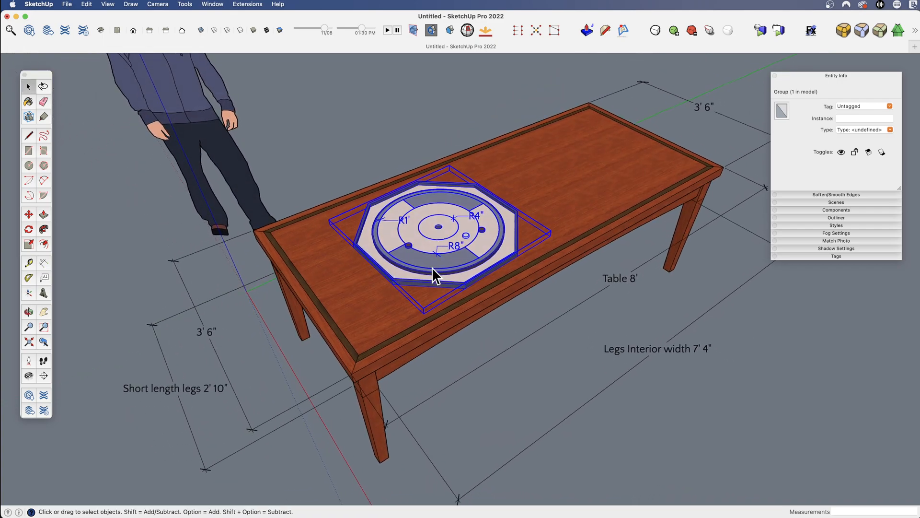
{"action": "scroll", "coordinate": [431, 225], "scroll_direction": "up", "scroll_amount": 3}
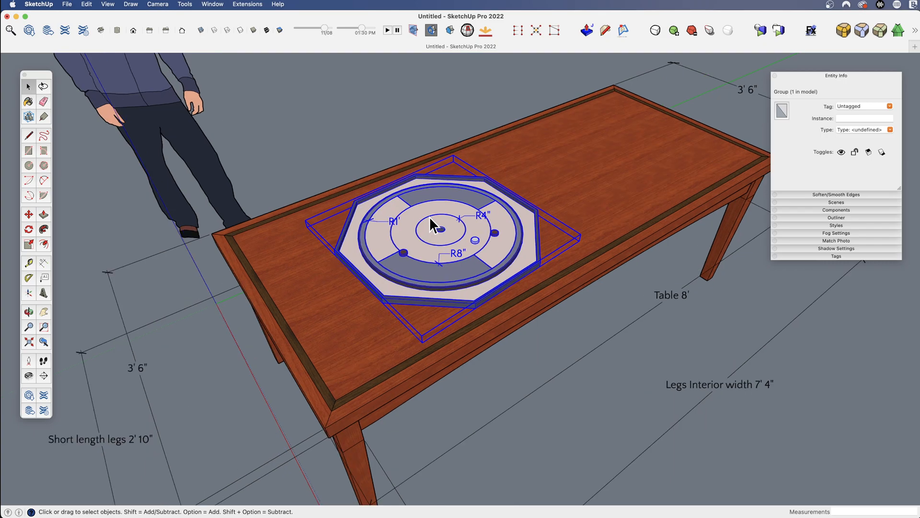
{"action": "scroll", "coordinate": [440, 222], "scroll_direction": "up", "scroll_amount": 2}
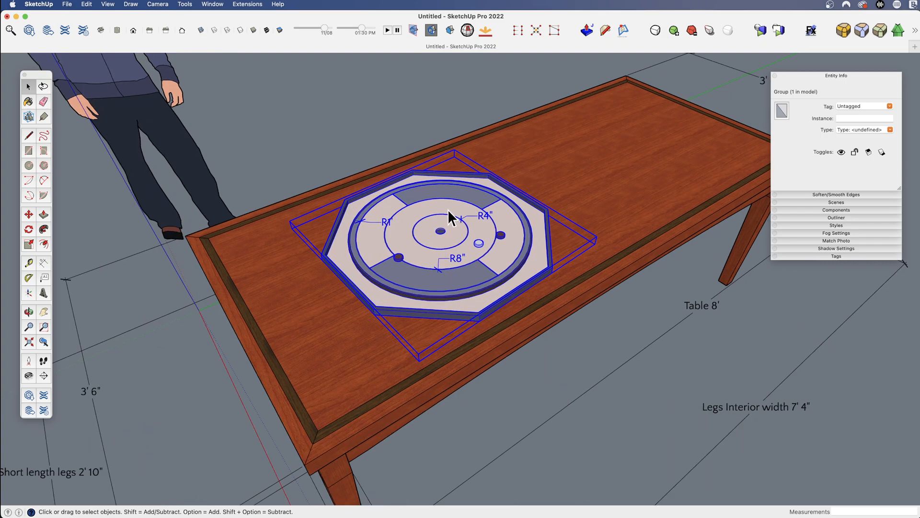
{"action": "scroll", "coordinate": [490, 177], "scroll_direction": "down", "scroll_amount": 3}
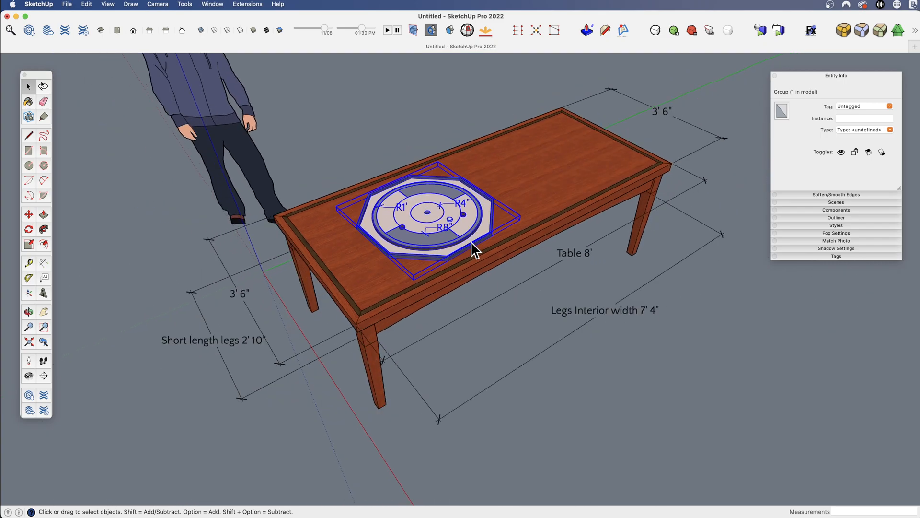
{"action": "left_click", "coordinate": [510, 322]}
{"action": "middle_click_drag", "start_coordinate": [490, 329], "coordinate": [527, 342]}
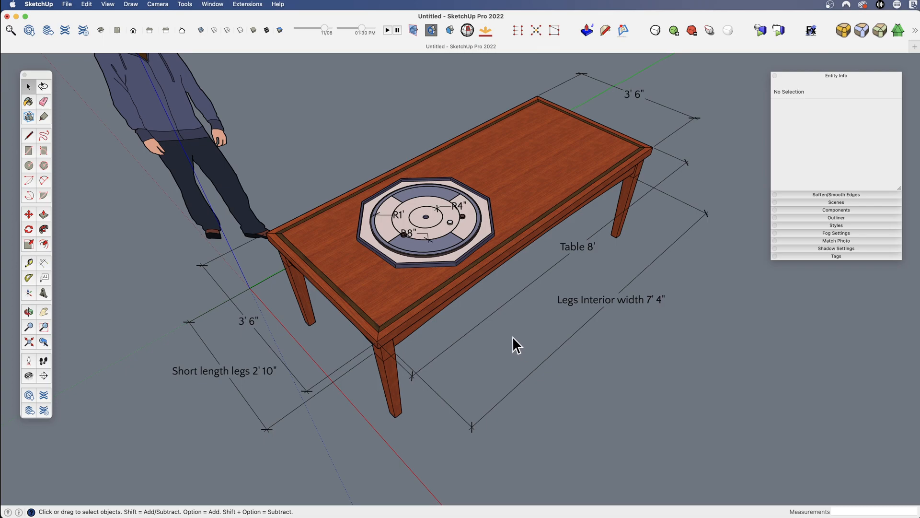